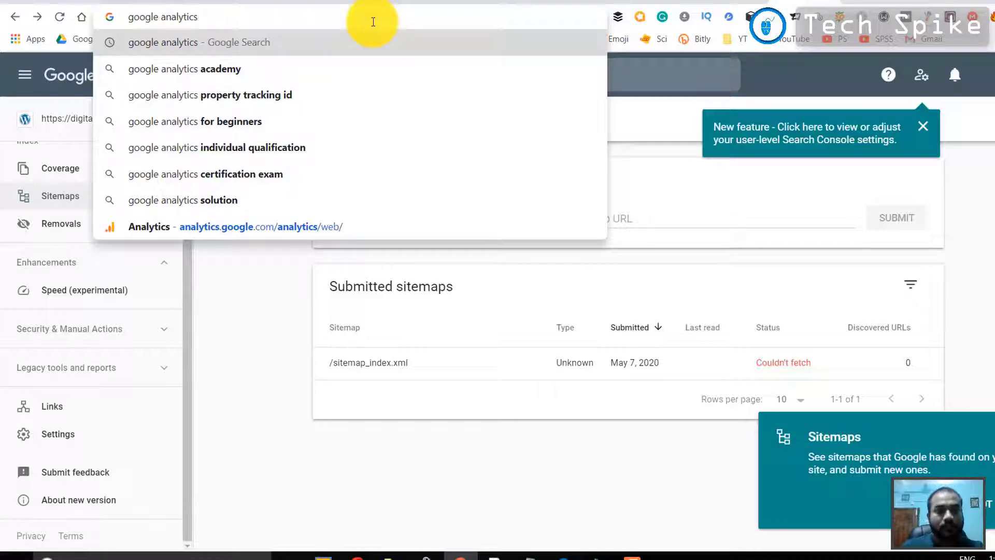
- Search Google for "google analytics" and open the Google Analytics site from the results
{"action": "key", "text": "Return"}
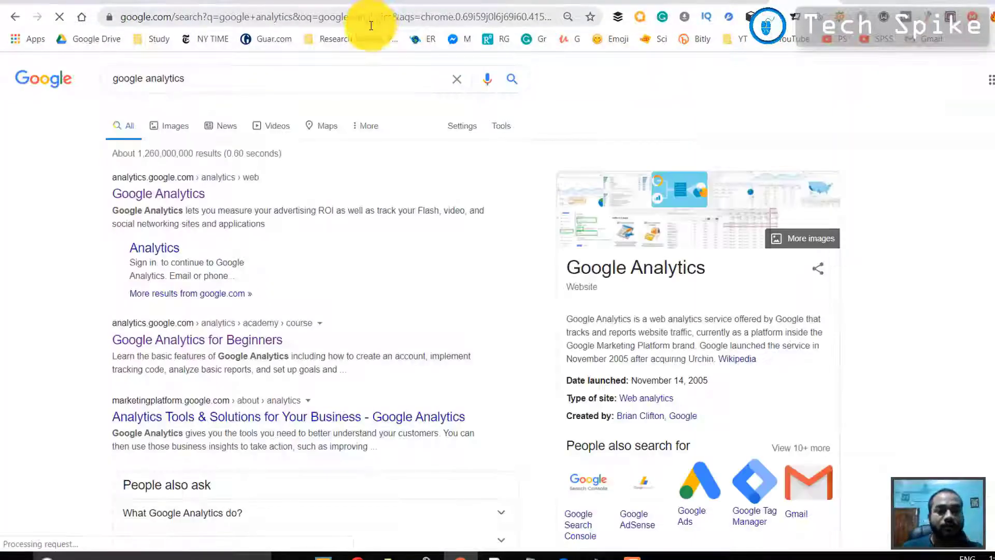
{"action": "left_click", "coordinate": [193, 200]}
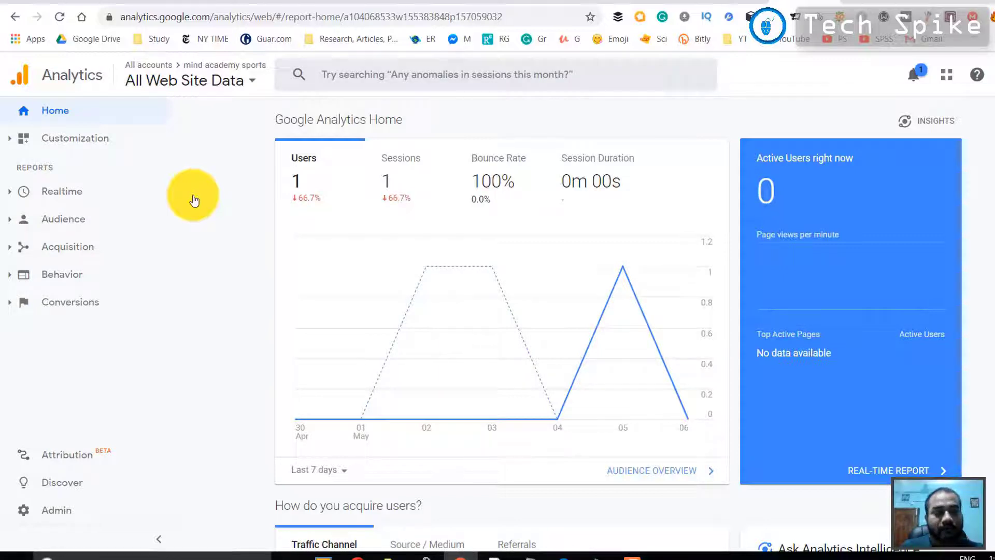
{"action": "scroll", "coordinate": [194, 200], "scroll_direction": "down", "scroll_amount": 3}
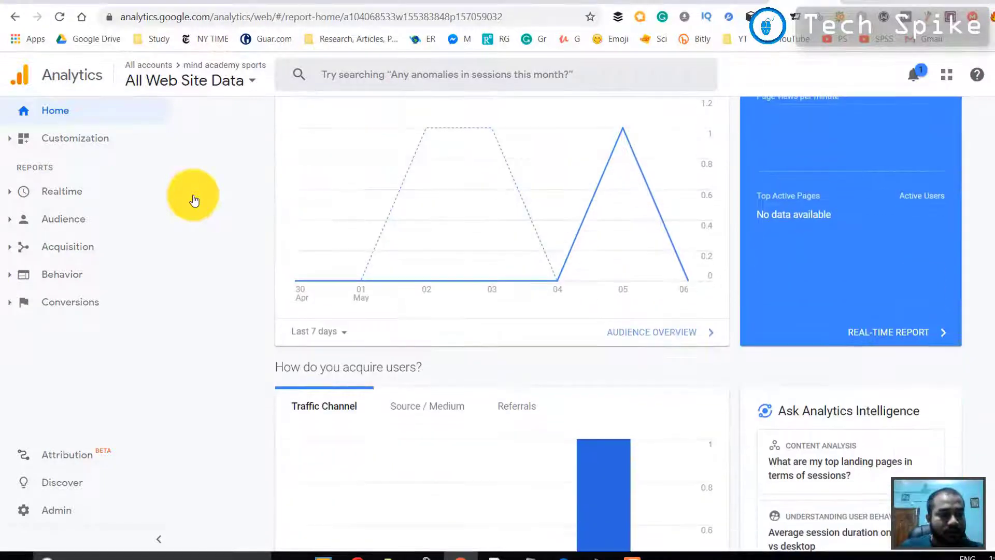
{"action": "scroll", "coordinate": [196, 201], "scroll_direction": "up", "scroll_amount": 3}
- Switch Analytics to the other Google account and start measuring to begin creating a new Analytics account
{"action": "left_click", "coordinate": [977, 75]}
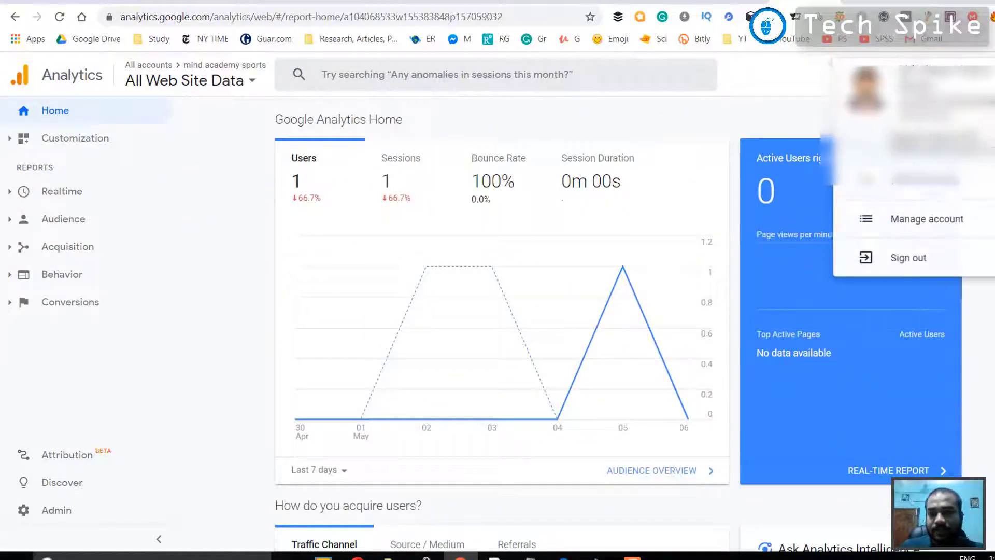
{"action": "left_click", "coordinate": [965, 139]}
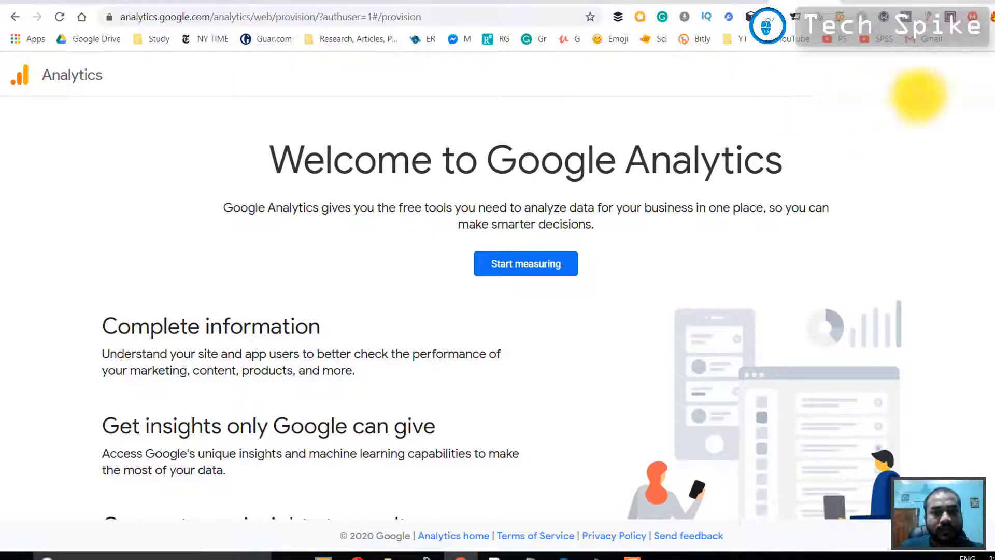
{"action": "left_click", "coordinate": [507, 267]}
- Name the Analytics account "Digital Coupon Club", keep all data sharing options enabled, and continue to the measurement choice
{"action": "left_click", "coordinate": [104, 276]}
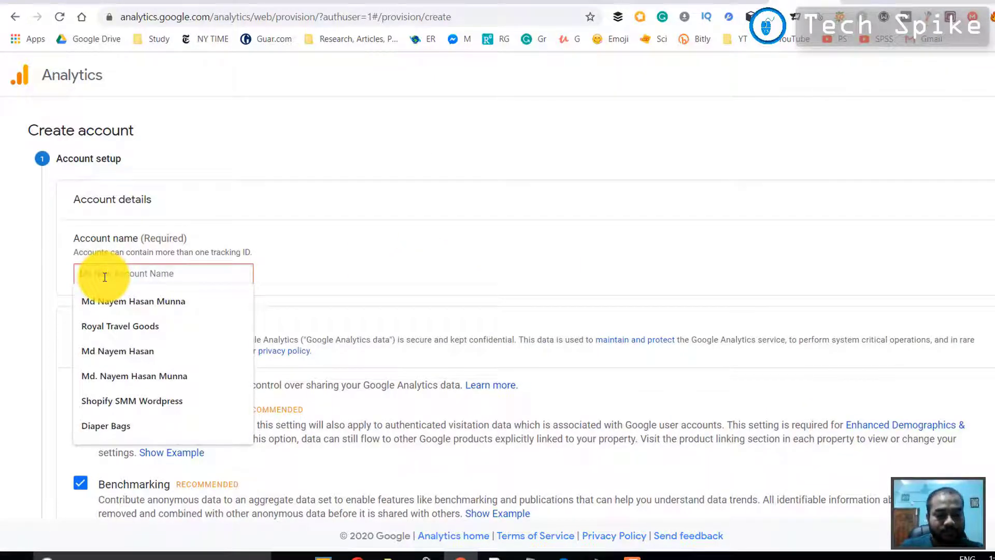
{"action": "type", "text": "DM"}
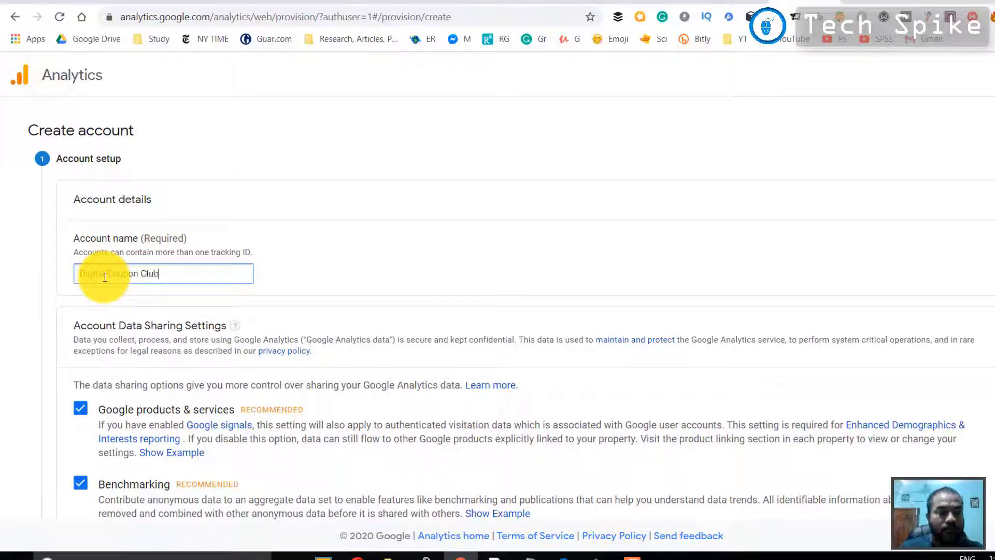
{"action": "scroll", "coordinate": [106, 313], "scroll_direction": "down", "scroll_amount": 5}
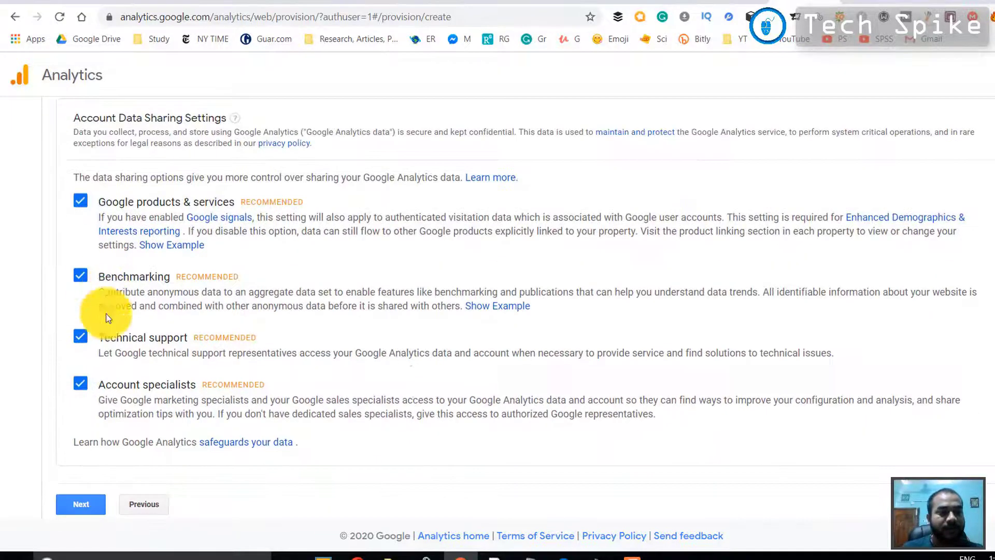
{"action": "left_click", "coordinate": [94, 422]}
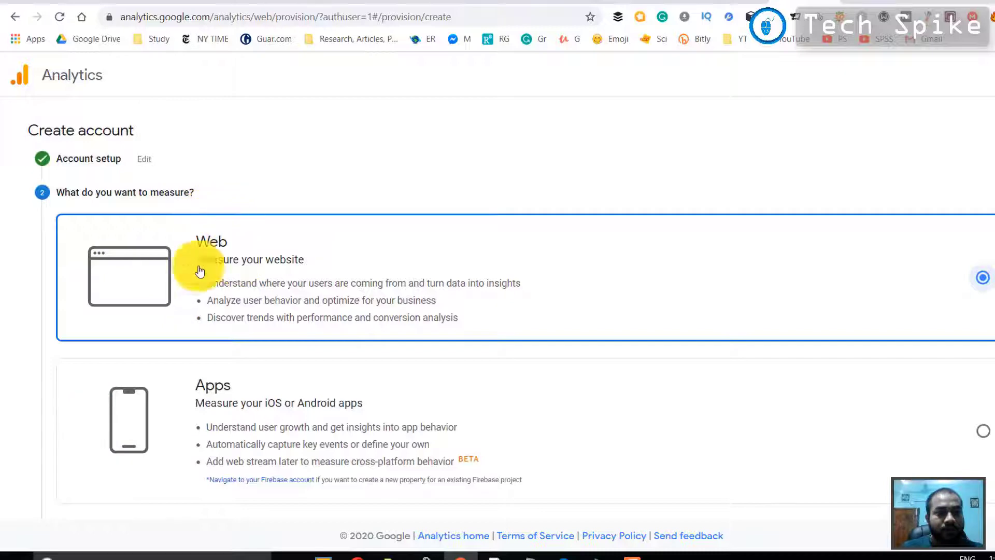
- Keep Web as the platform to measure and continue to the property setup
{"action": "scroll", "coordinate": [165, 357], "scroll_direction": "down", "scroll_amount": 1}
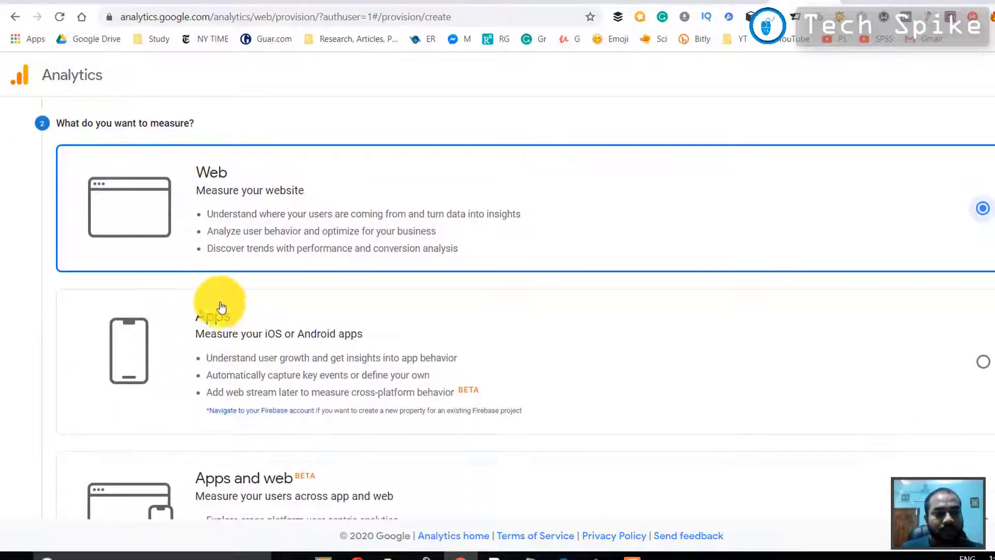
{"action": "scroll", "coordinate": [198, 224], "scroll_direction": "down", "scroll_amount": 3}
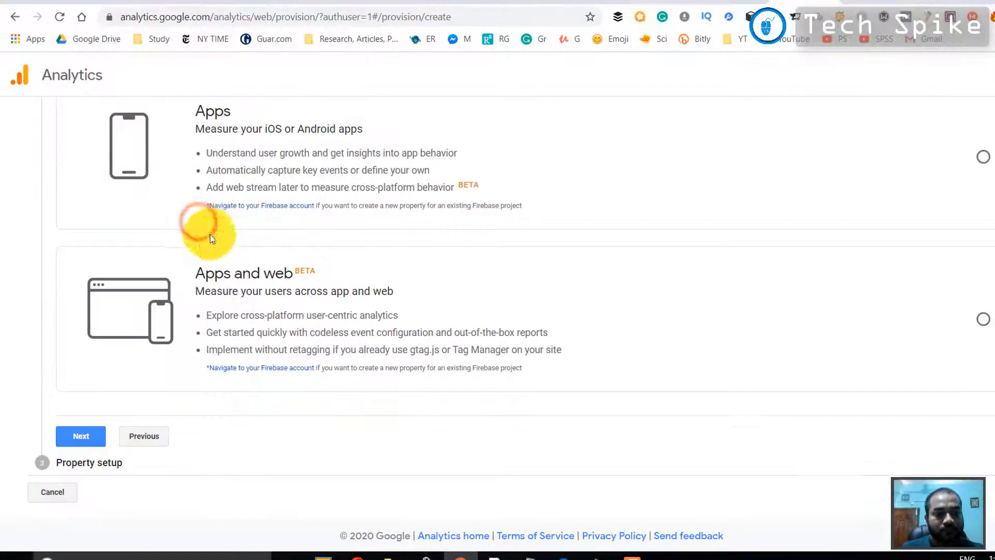
{"action": "left_click", "coordinate": [90, 439]}
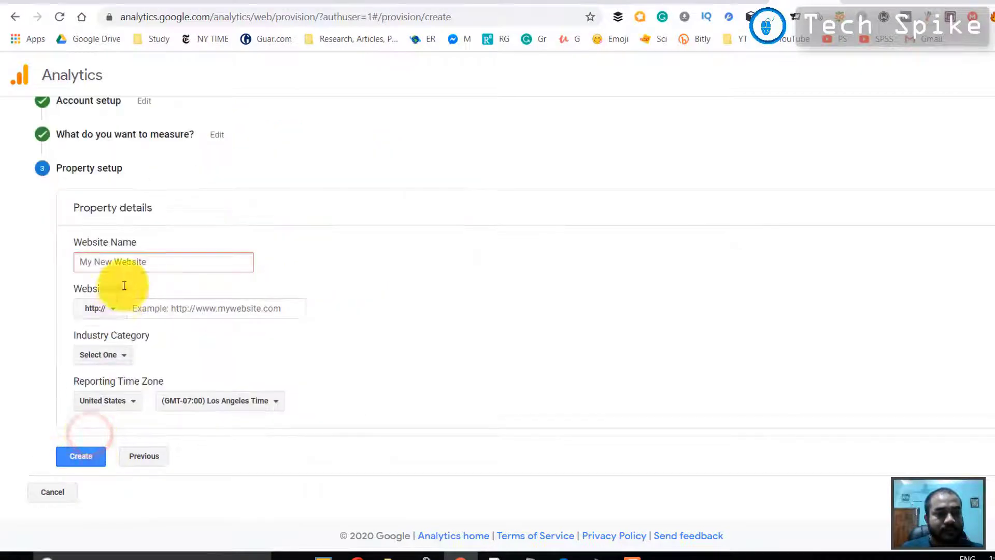
- Enter "Digital Coupon Club" as the property's website name
{"action": "left_click", "coordinate": [129, 267]}
{"action": "type", "text": "D"}
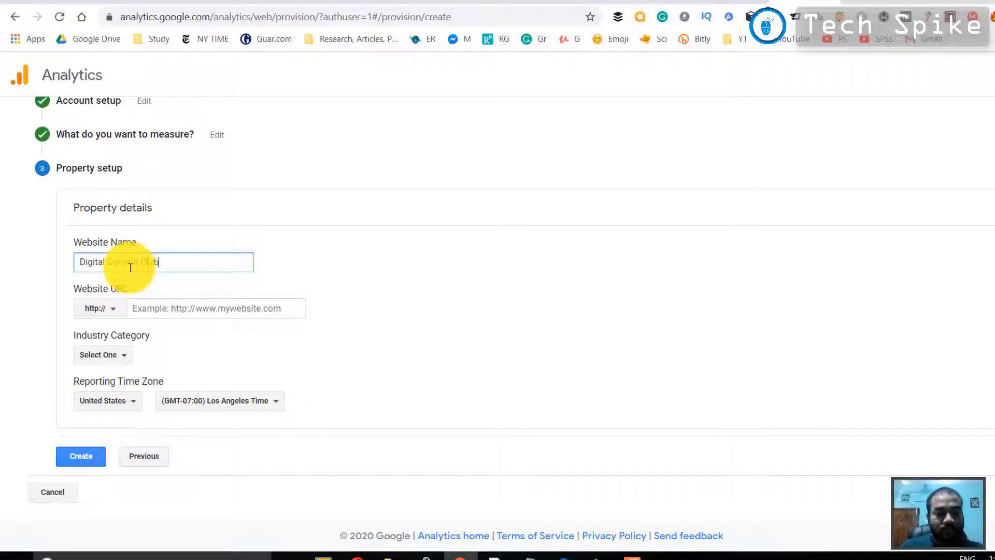
{"action": "type", "text": "igital Coupon Club"}
{"action": "left_click", "coordinate": [114, 309]}
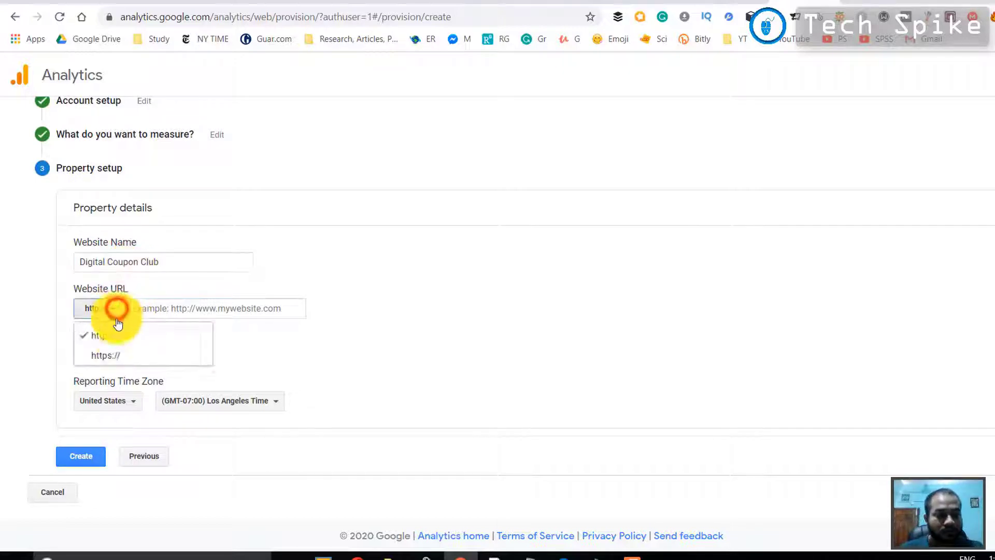
{"action": "left_click", "coordinate": [118, 356]}
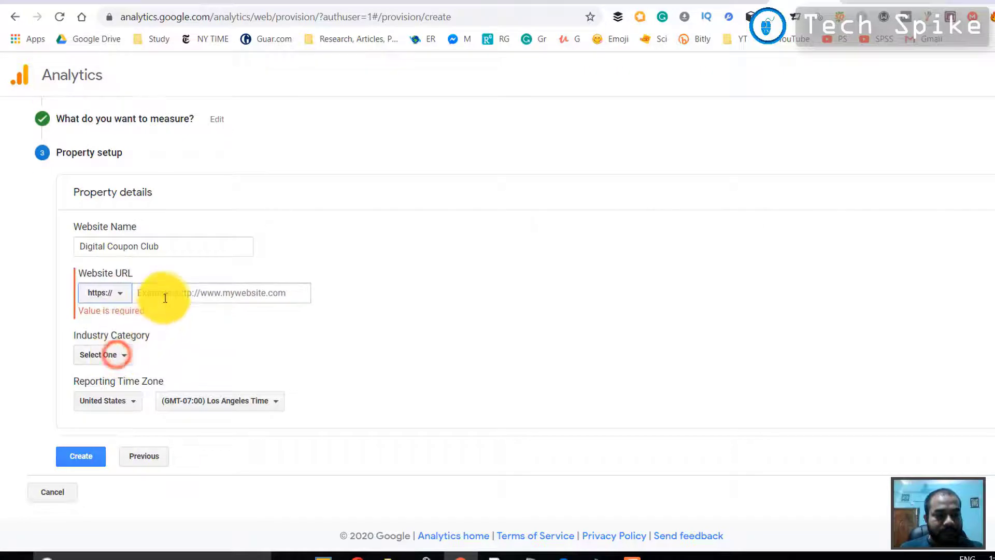
{"action": "left_click", "coordinate": [162, 294]}
{"action": "left_click", "coordinate": [503, 4]}
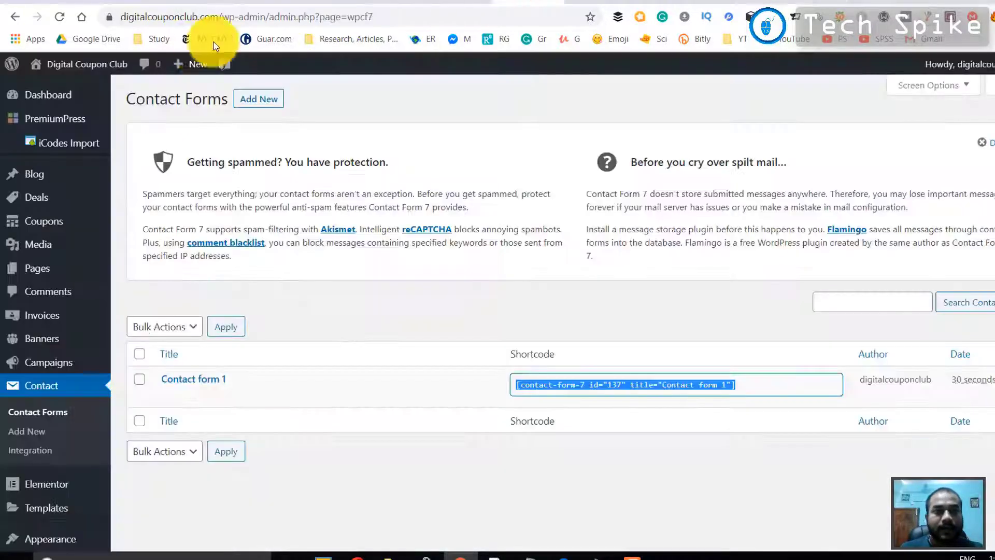
{"action": "left_click_drag", "start_coordinate": [250, 16], "coordinate": [120, 18]}
{"action": "key", "text": "ctrl+c"}
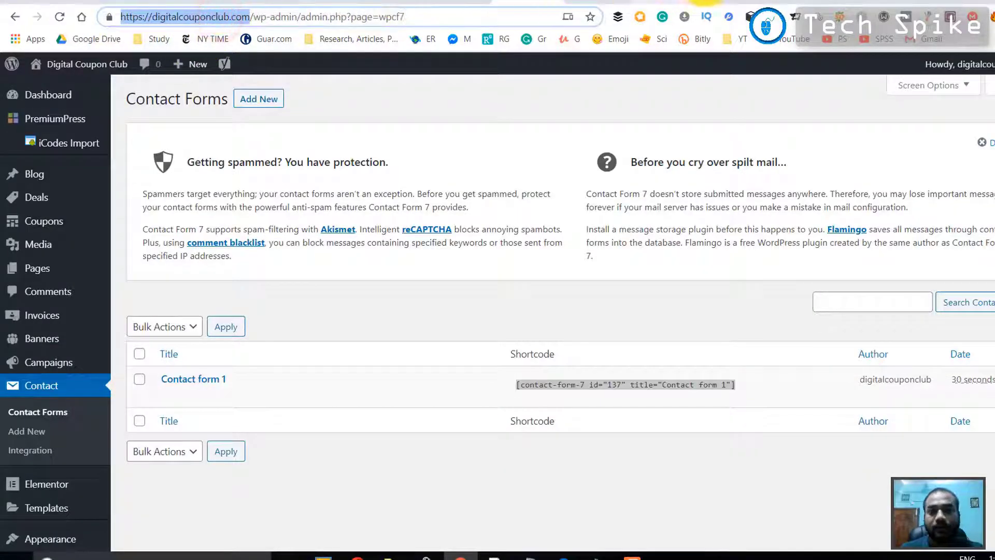
{"action": "left_click", "coordinate": [766, 4]}
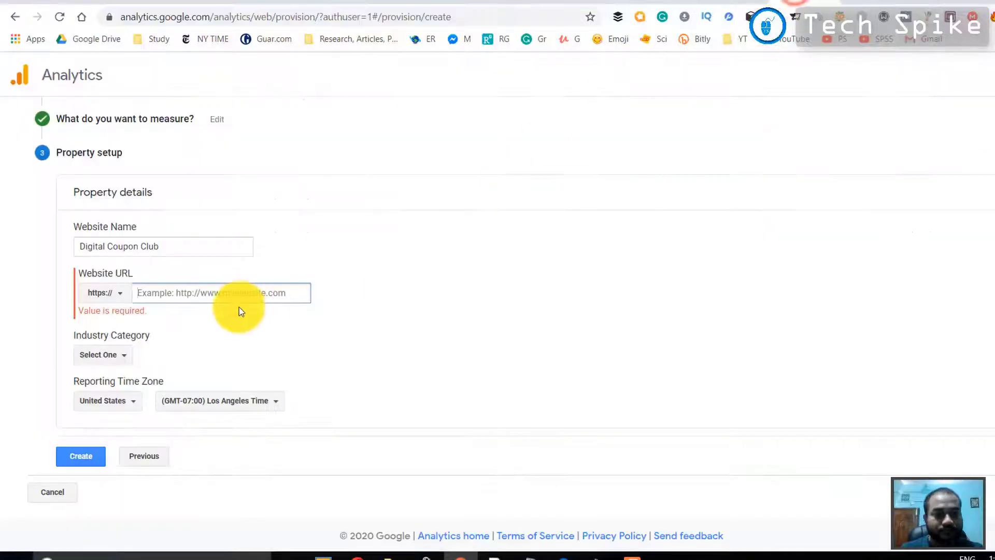
{"action": "key", "text": "ctrl+v"}
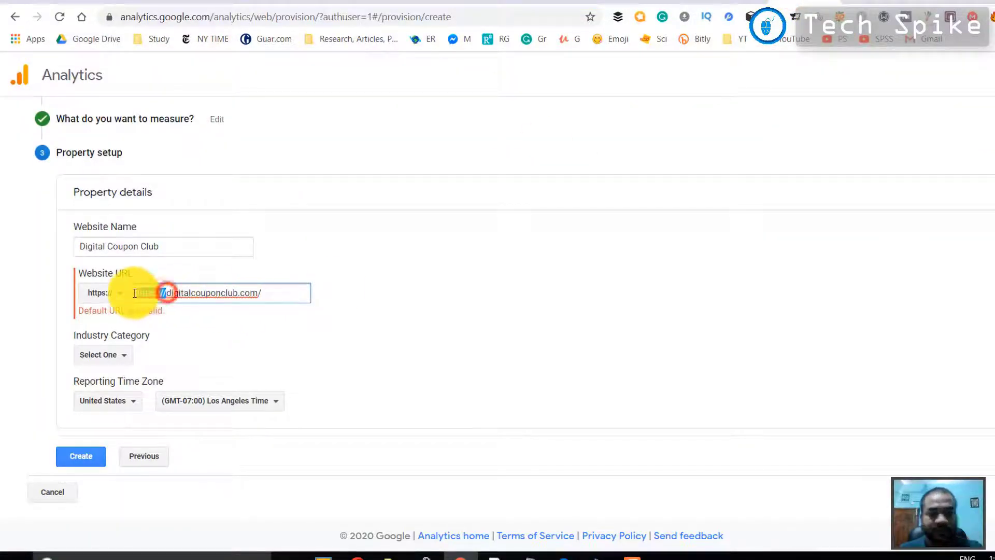
{"action": "key", "text": "BackSpace"}
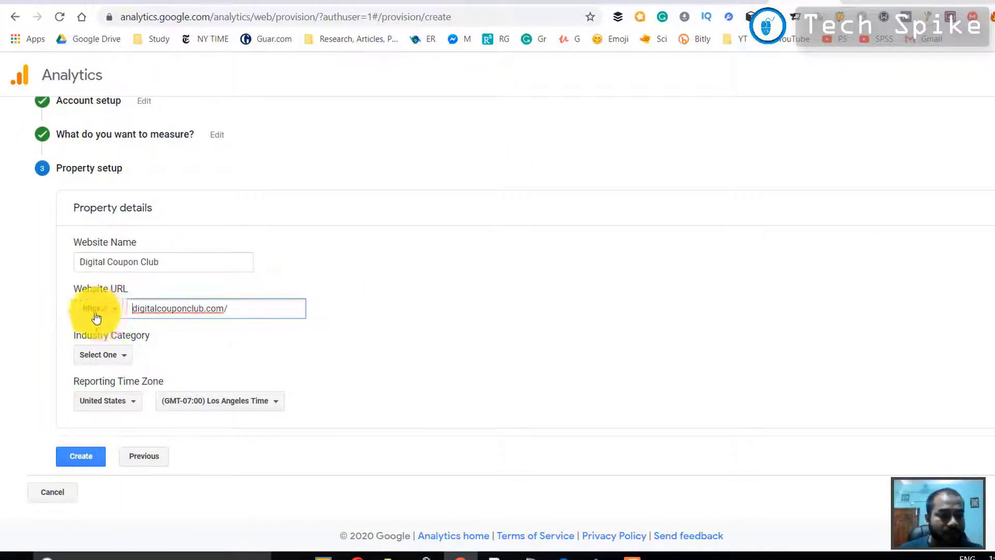
- Set the property's industry category to Online Communities
{"action": "left_click", "coordinate": [103, 355]}
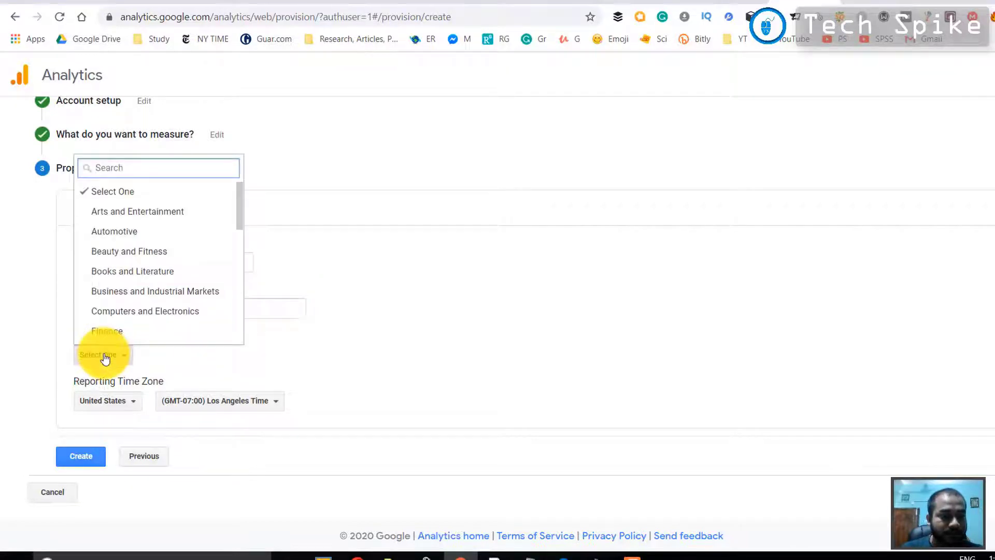
{"action": "scroll", "coordinate": [132, 223], "scroll_direction": "down", "scroll_amount": 3}
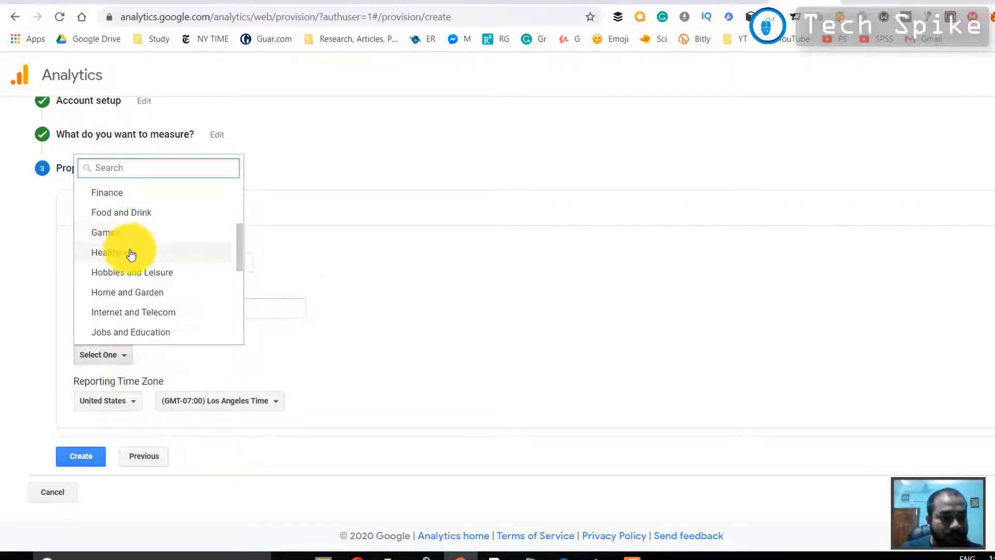
{"action": "scroll", "coordinate": [131, 255], "scroll_direction": "down", "scroll_amount": 3}
{"action": "scroll", "coordinate": [131, 256], "scroll_direction": "down", "scroll_amount": 3}
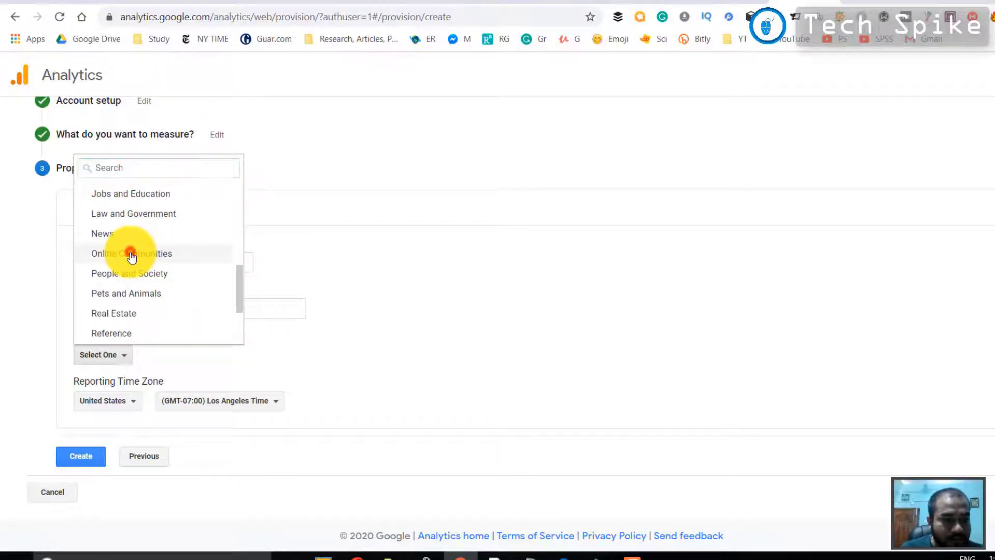
{"action": "left_click", "coordinate": [131, 254]}
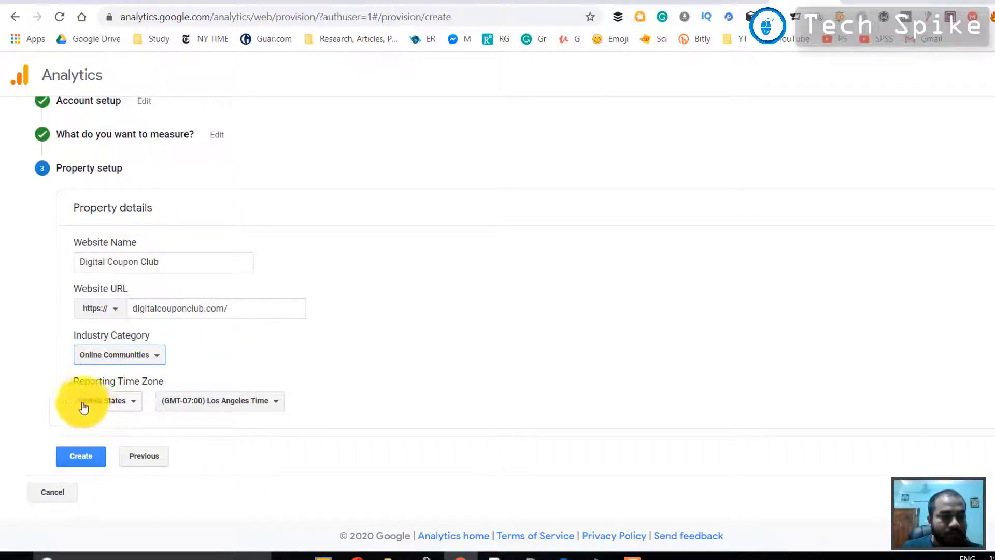
- Create the property and accept the Terms of Service, including the Data Processing Terms and the Measurement Controller-Controller Data Protection Terms
{"action": "left_click", "coordinate": [90, 460]}
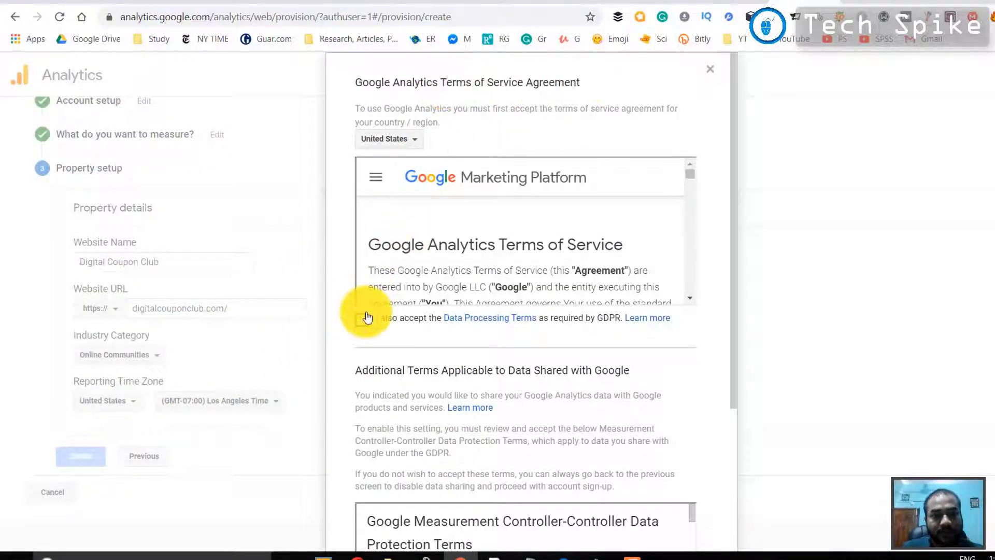
{"action": "scroll", "coordinate": [412, 233], "scroll_direction": "down", "scroll_amount": 10}
{"action": "scroll", "coordinate": [414, 237], "scroll_direction": "down", "scroll_amount": 3}
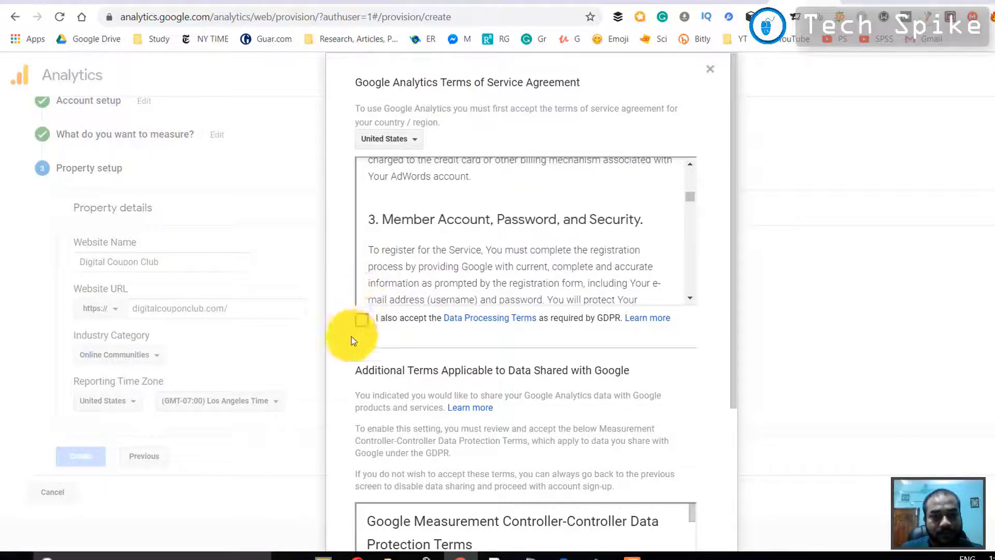
{"action": "left_click", "coordinate": [362, 320]}
{"action": "scroll", "coordinate": [381, 332], "scroll_direction": "down", "scroll_amount": 4}
{"action": "scroll", "coordinate": [384, 335], "scroll_direction": "down", "scroll_amount": 6}
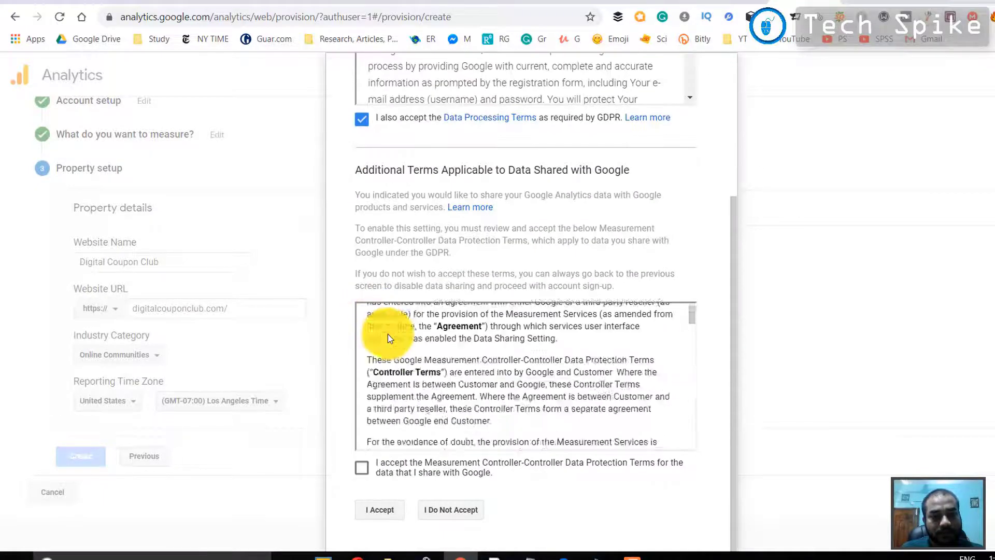
{"action": "left_click", "coordinate": [361, 470]}
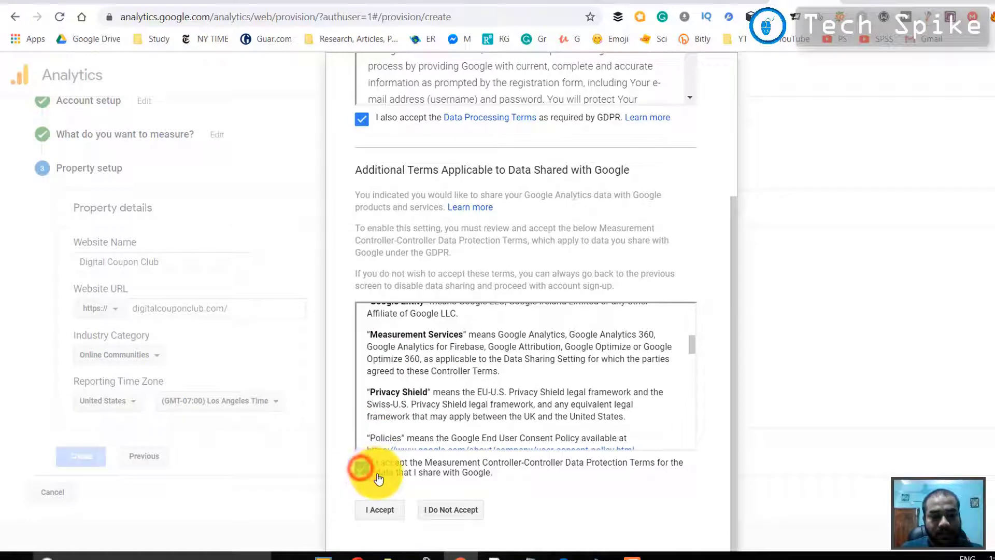
{"action": "left_click", "coordinate": [387, 510]}
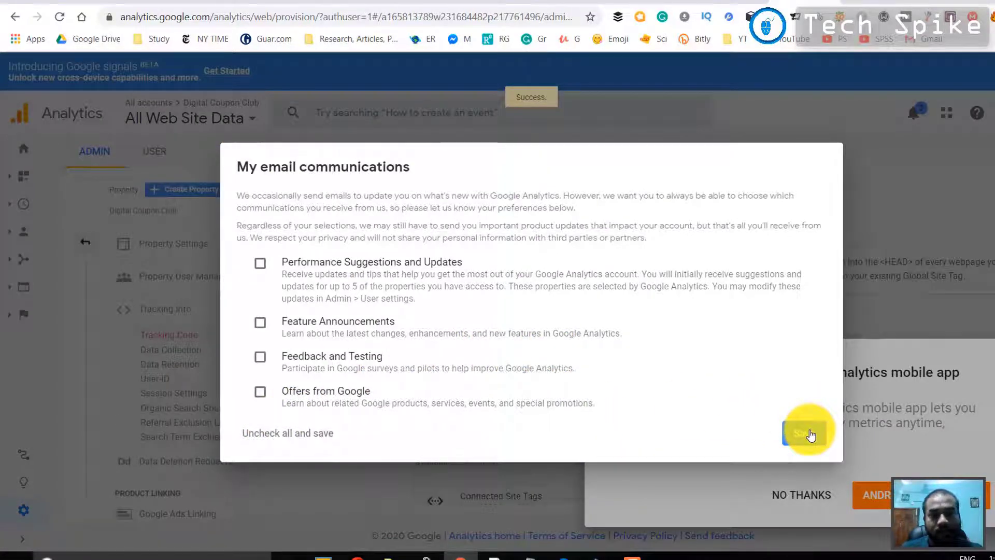
- Save the email communication preferences with every option unchecked, and dismiss the search tip and the mobile app offer
{"action": "left_click", "coordinate": [810, 434]}
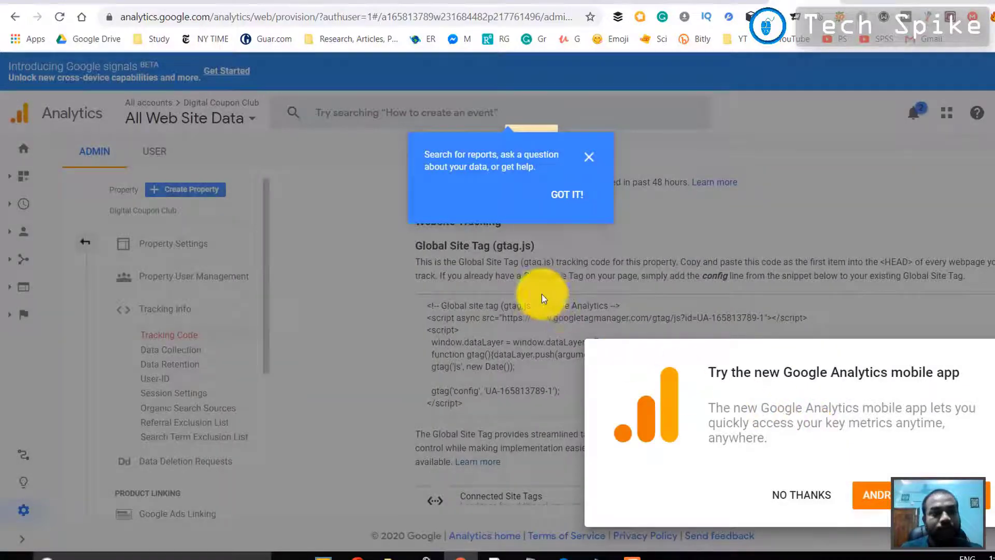
{"action": "left_click", "coordinate": [577, 196]}
{"action": "left_click", "coordinate": [806, 495]}
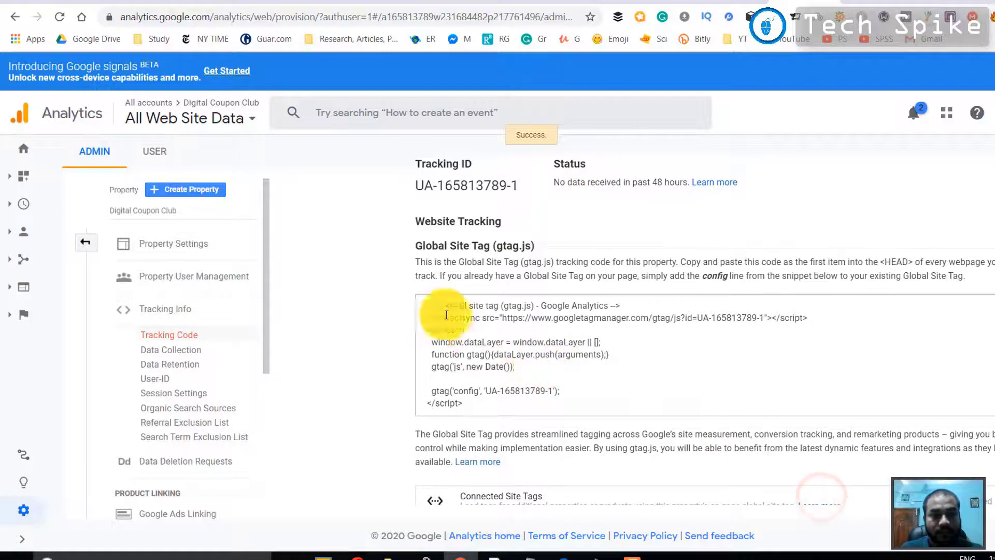
- Copy the entire Global Site Tag (gtag.js) tracking code of the new property
{"action": "left_click", "coordinate": [428, 310]}
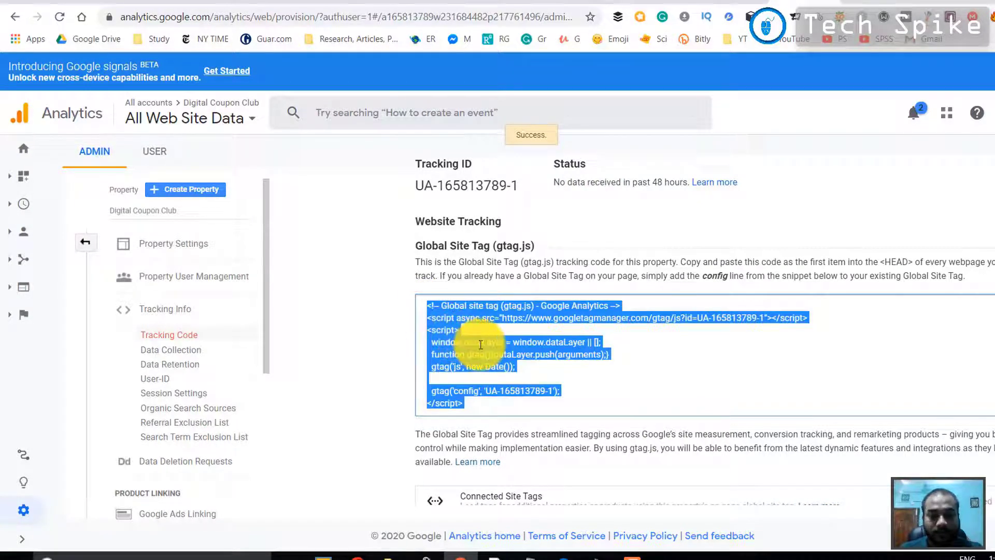
{"action": "left_click", "coordinate": [489, 404]}
{"action": "left_click", "coordinate": [451, 382]}
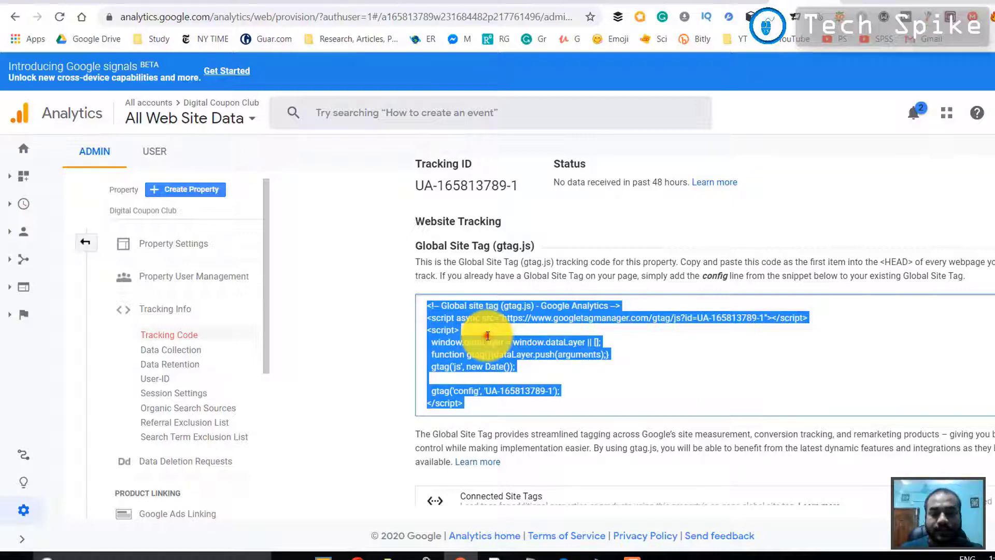
{"action": "left_click", "coordinate": [486, 340]}
{"action": "left_click_drag", "start_coordinate": [468, 403], "coordinate": [416, 302]}
{"action": "key", "text": "ctrl+c"}
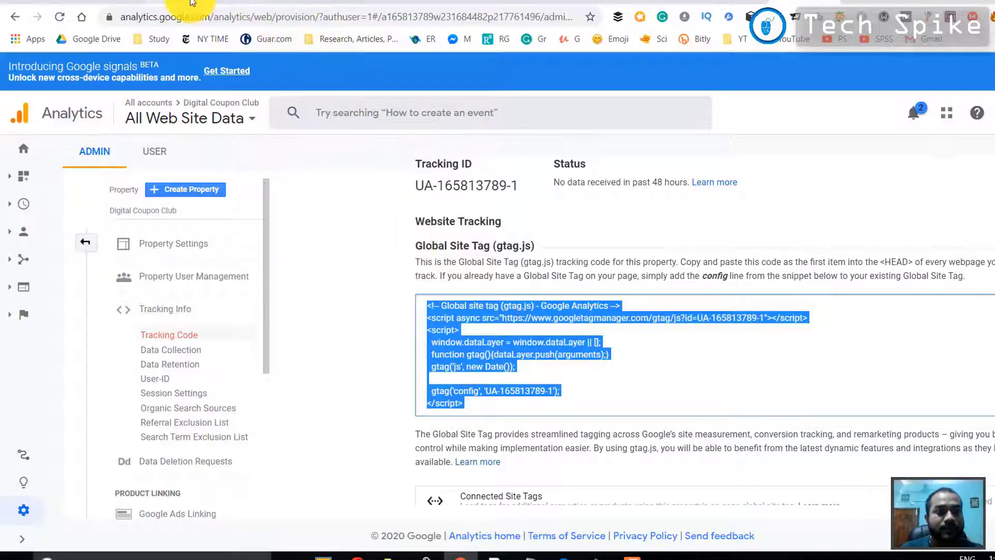
- Switch to the WordPress admin of Digital Coupon Club and open the Insert Headers and Footers settings
{"action": "left_click", "coordinate": [190, 2]}
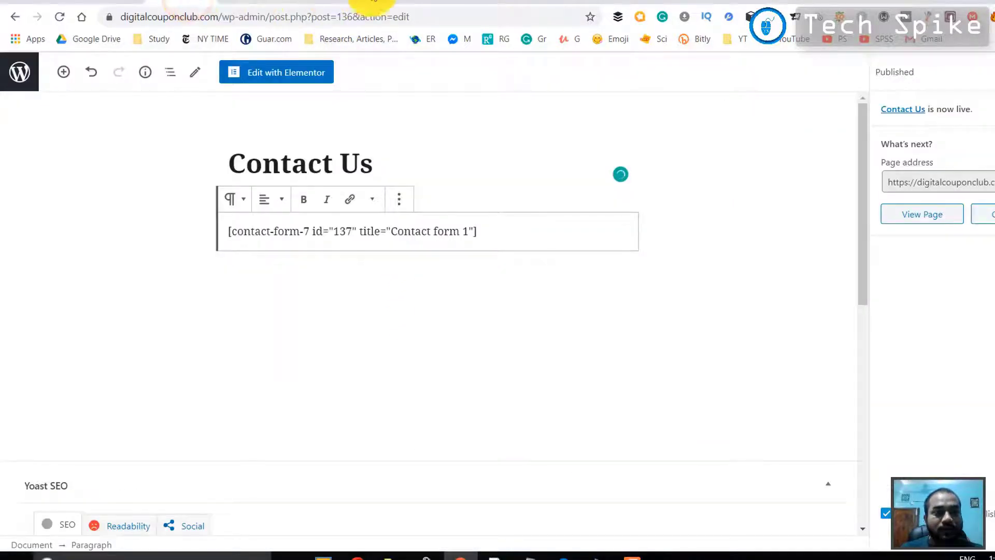
{"action": "left_click", "coordinate": [392, 2]}
{"action": "left_click", "coordinate": [434, 3]}
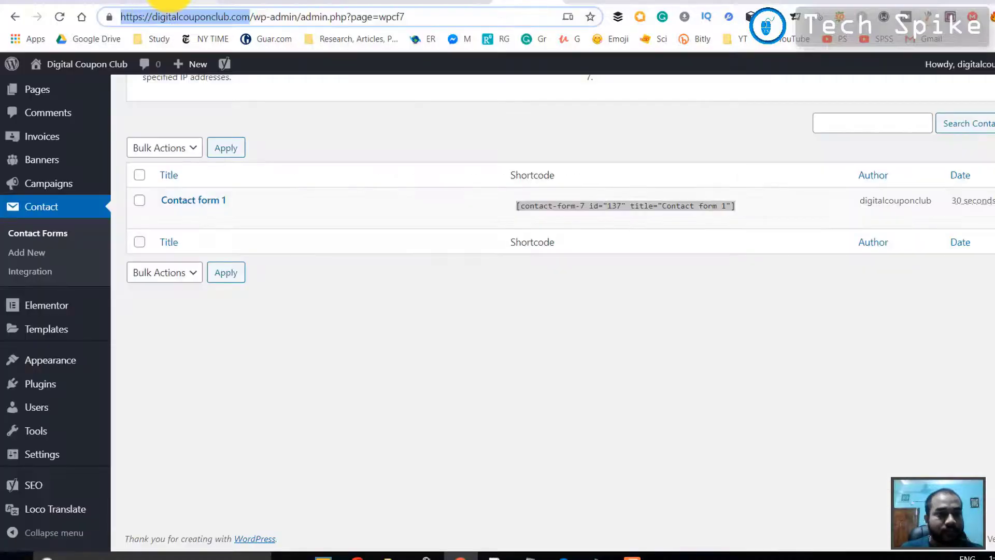
{"action": "left_click", "coordinate": [169, 2]}
{"action": "left_click", "coordinate": [268, 2]}
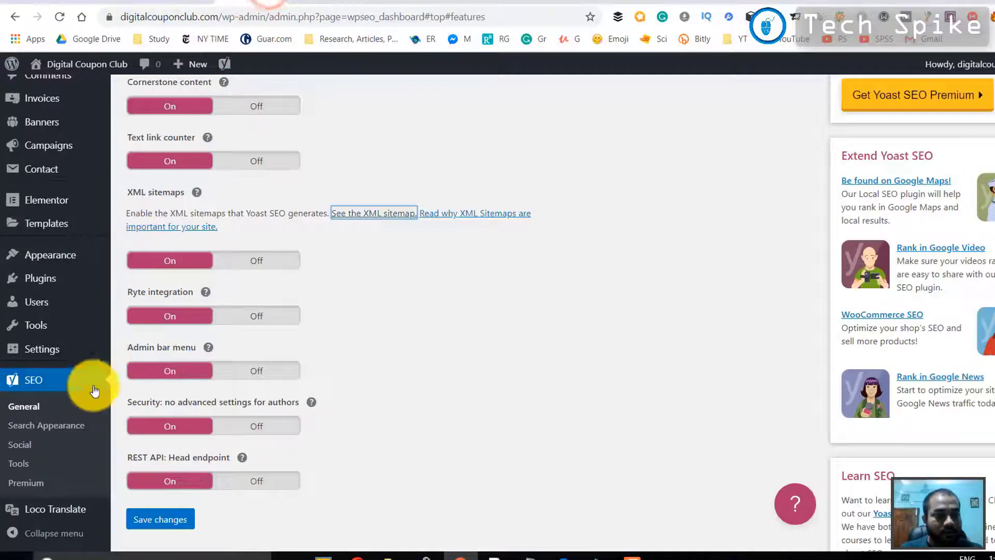
{"action": "scroll", "coordinate": [78, 376], "scroll_direction": "down", "scroll_amount": 4}
{"action": "mouse_move", "coordinate": [68, 362]}
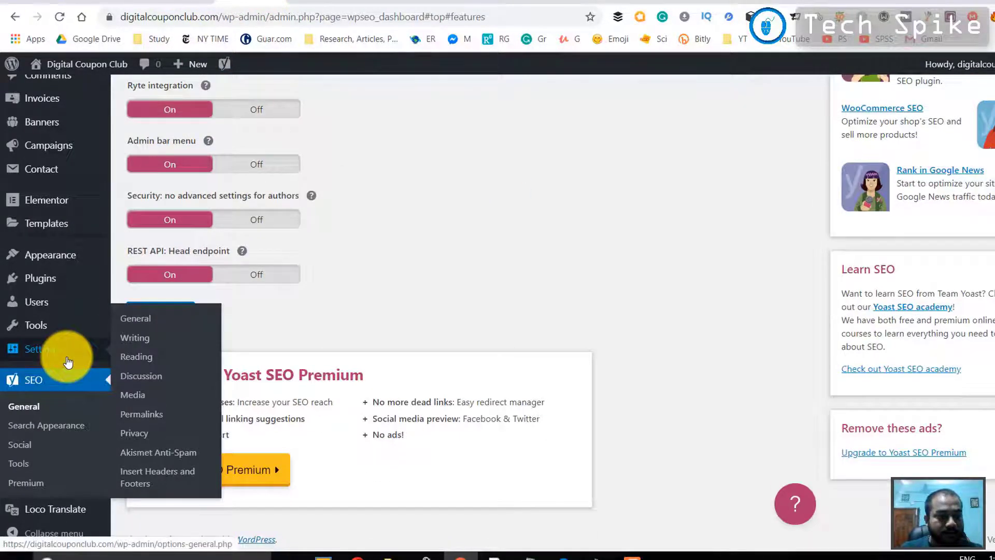
{"action": "left_click", "coordinate": [145, 476]}
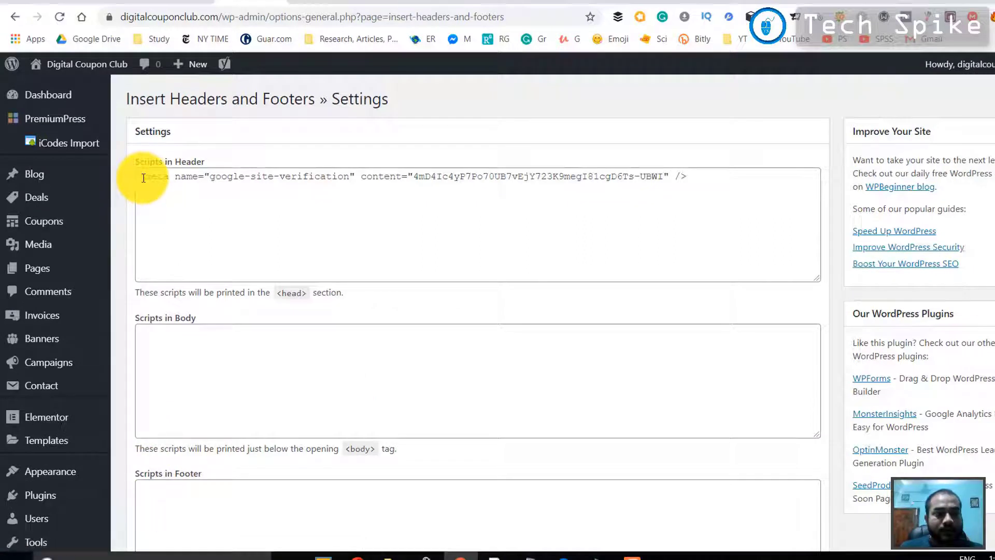
- Paste the Google Analytics tracking code below the google-site-verification meta tag in the header scripts
{"action": "left_click", "coordinate": [700, 181]}
{"action": "key", "text": "Return"}
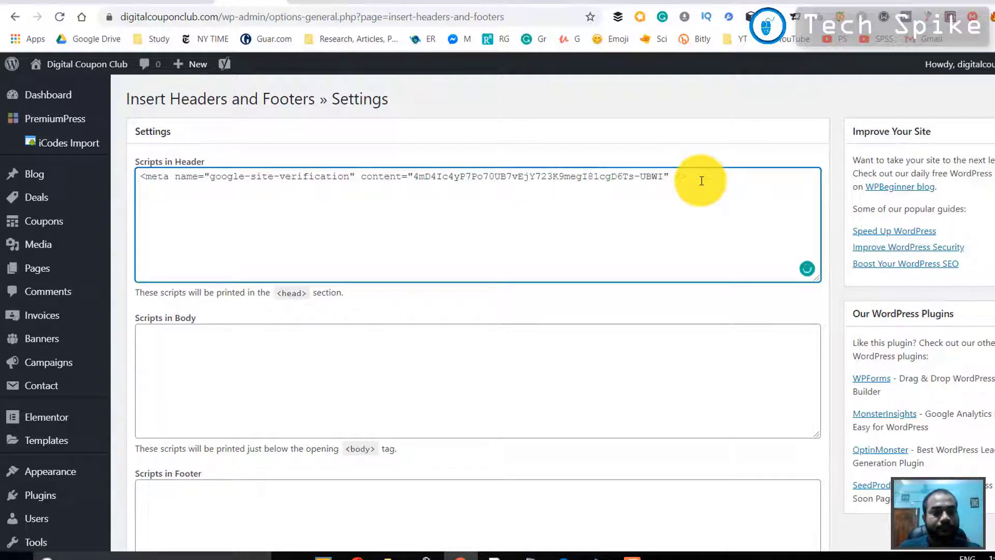
{"action": "key", "text": "ctrl+v"}
{"action": "scroll", "coordinate": [355, 244], "scroll_direction": "up", "scroll_amount": 3}
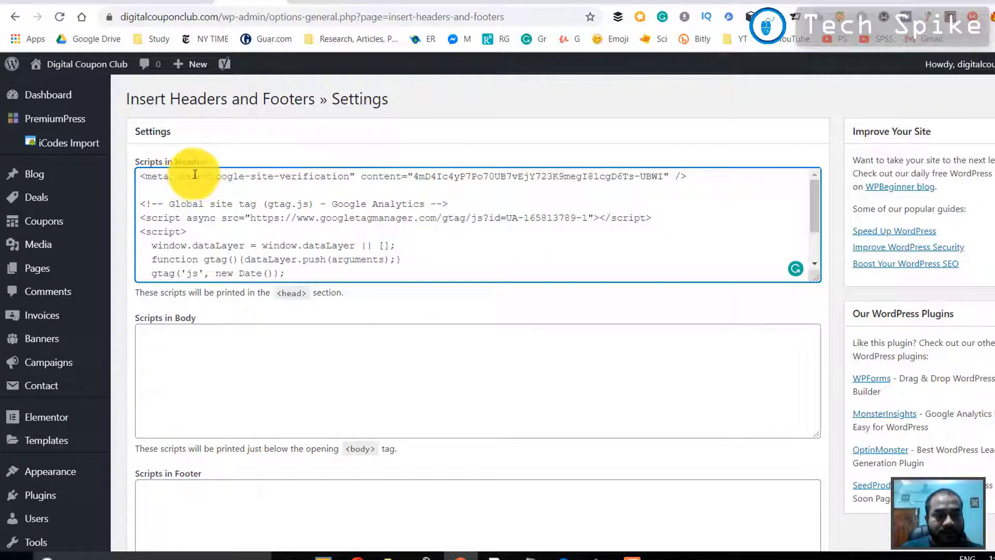
- Copy the content value of the google-site-verification meta tag and save the header and footer script settings
{"action": "left_click_drag", "start_coordinate": [215, 177], "coordinate": [353, 178]}
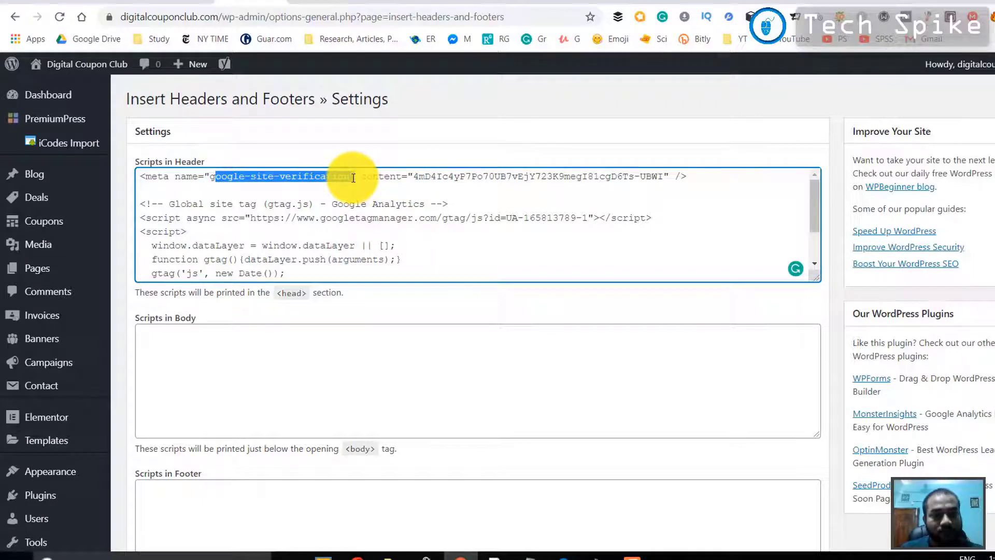
{"action": "left_click_drag", "start_coordinate": [414, 177], "coordinate": [663, 179]}
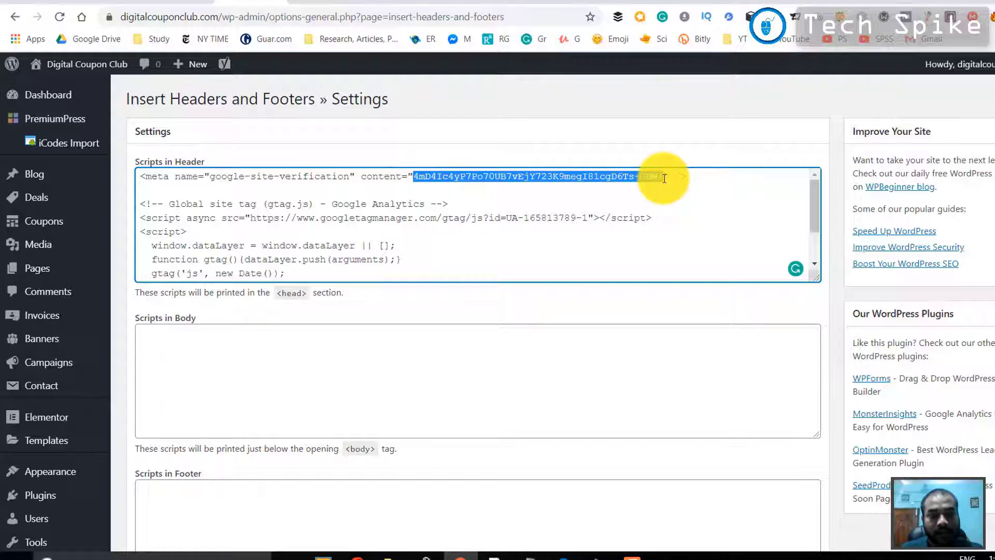
{"action": "left_click", "coordinate": [596, 140]}
{"action": "scroll", "coordinate": [311, 332], "scroll_direction": "down", "scroll_amount": 5}
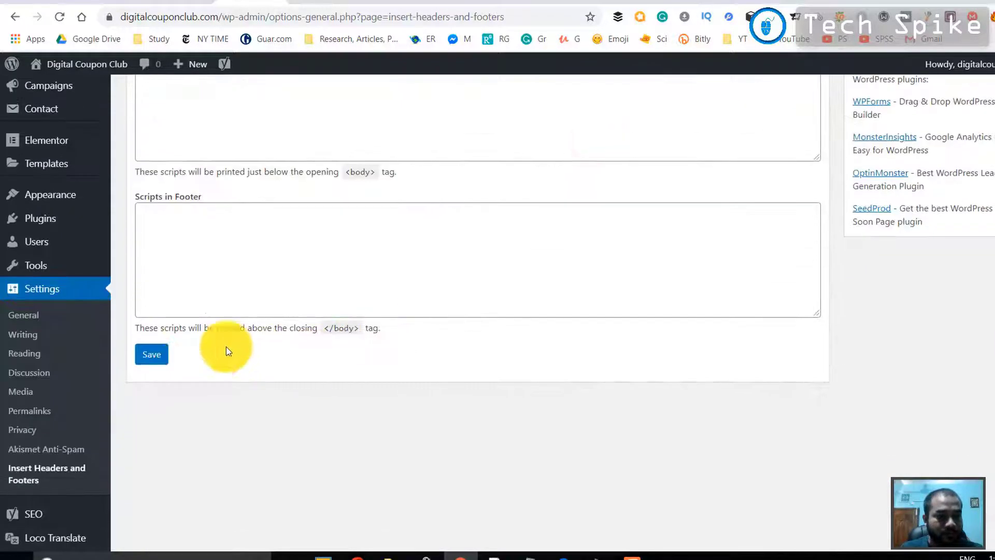
{"action": "left_click", "coordinate": [153, 355]}
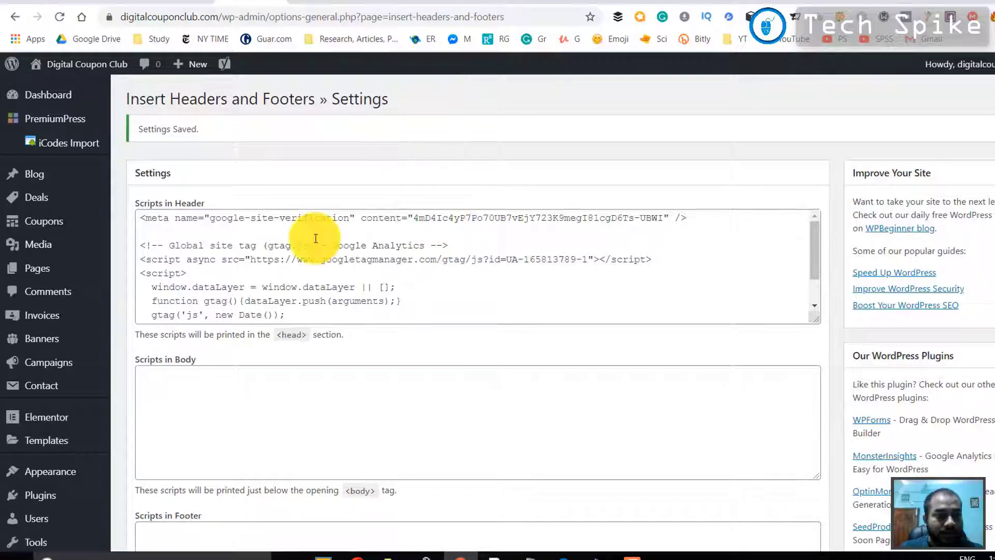
- Open the Yoast SEO General settings in a new browser tab and save the header and footer scripts again
{"action": "scroll", "coordinate": [316, 238], "scroll_direction": "down", "scroll_amount": 7}
{"action": "mouse_move", "coordinate": [54, 491]}
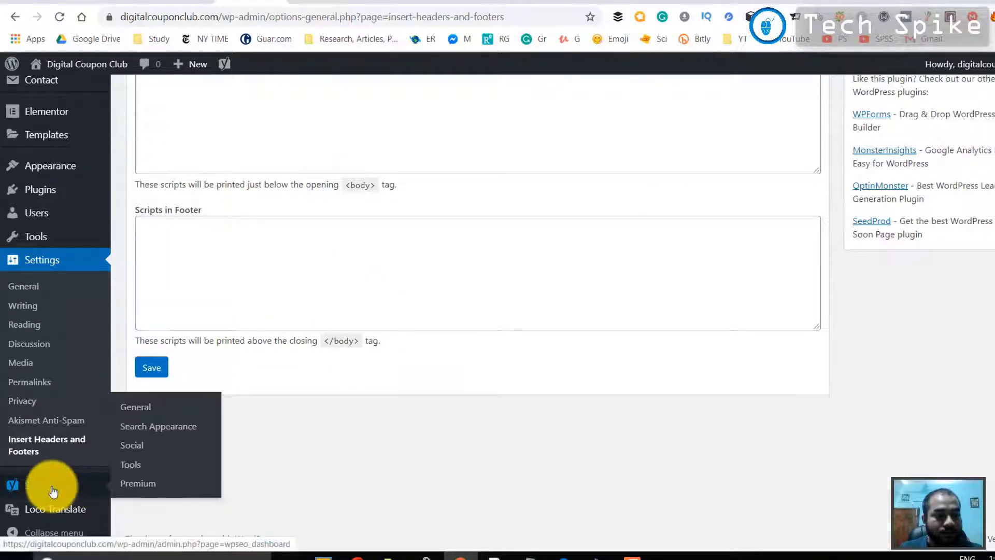
{"action": "right_click", "coordinate": [137, 406]}
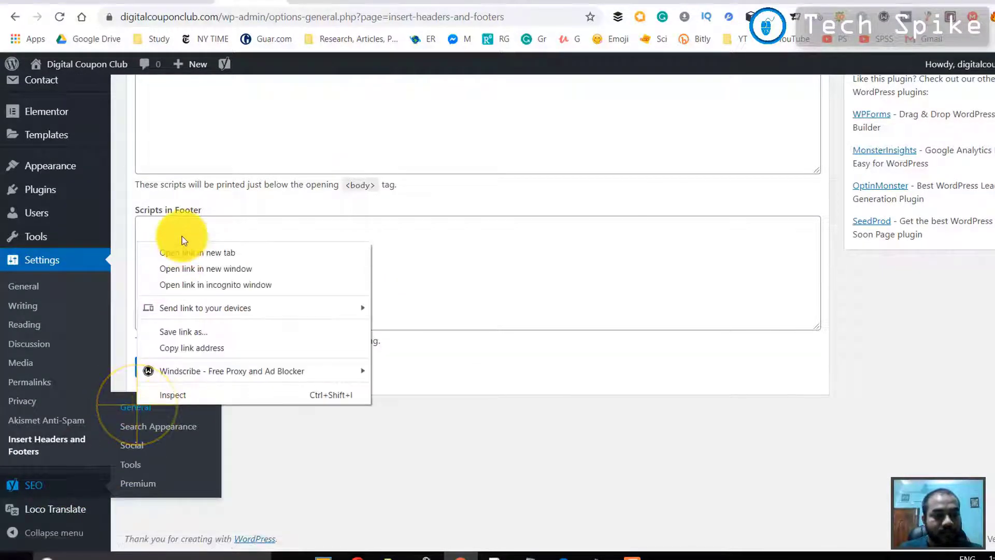
{"action": "left_click", "coordinate": [182, 251]}
{"action": "scroll", "coordinate": [274, 210], "scroll_direction": "up", "scroll_amount": 1}
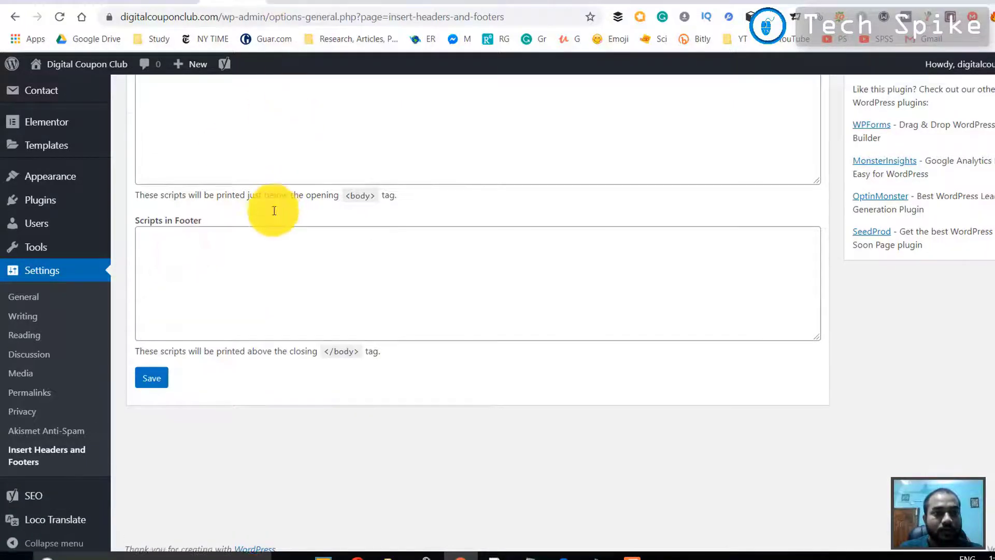
{"action": "scroll", "coordinate": [274, 211], "scroll_direction": "up", "scroll_amount": 5}
{"action": "scroll", "coordinate": [204, 278], "scroll_direction": "down", "scroll_amount": 3}
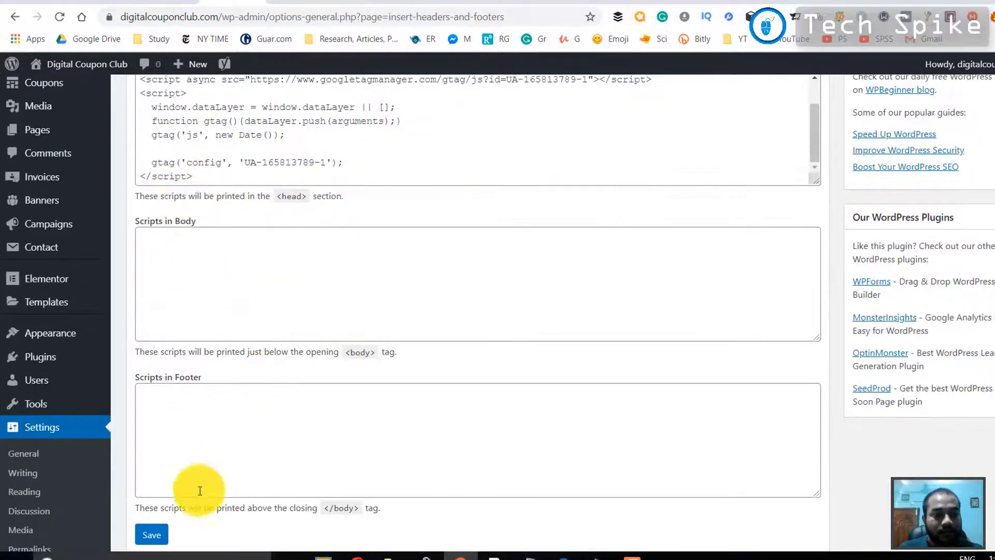
{"action": "left_click", "coordinate": [151, 534]}
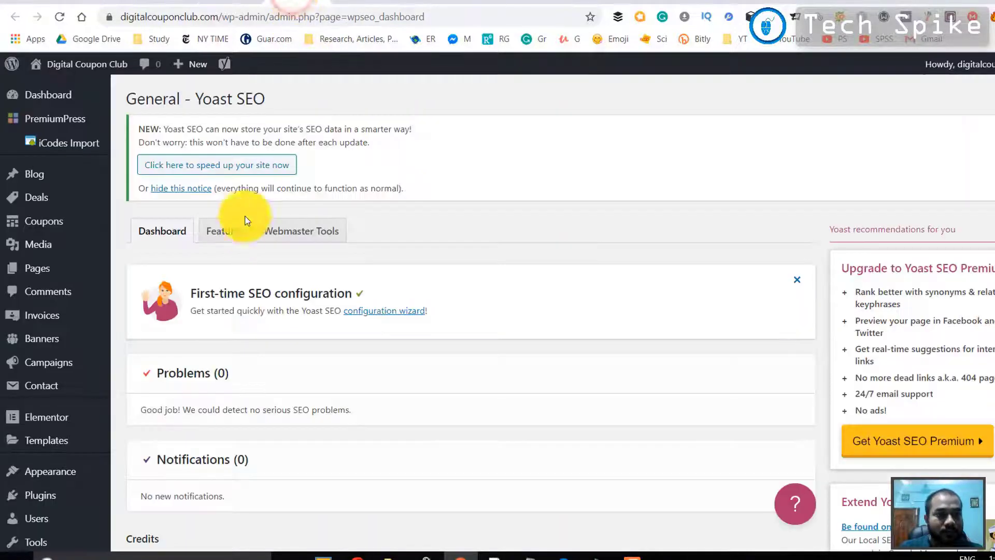
- Paste the copied code as the Google verification code in Yoast SEO's Webmaster Tools settings and save the changes
{"action": "scroll", "coordinate": [241, 229], "scroll_direction": "down", "scroll_amount": 4}
{"action": "scroll", "coordinate": [207, 244], "scroll_direction": "up", "scroll_amount": 3}
{"action": "scroll", "coordinate": [45, 528], "scroll_direction": "down", "scroll_amount": 2}
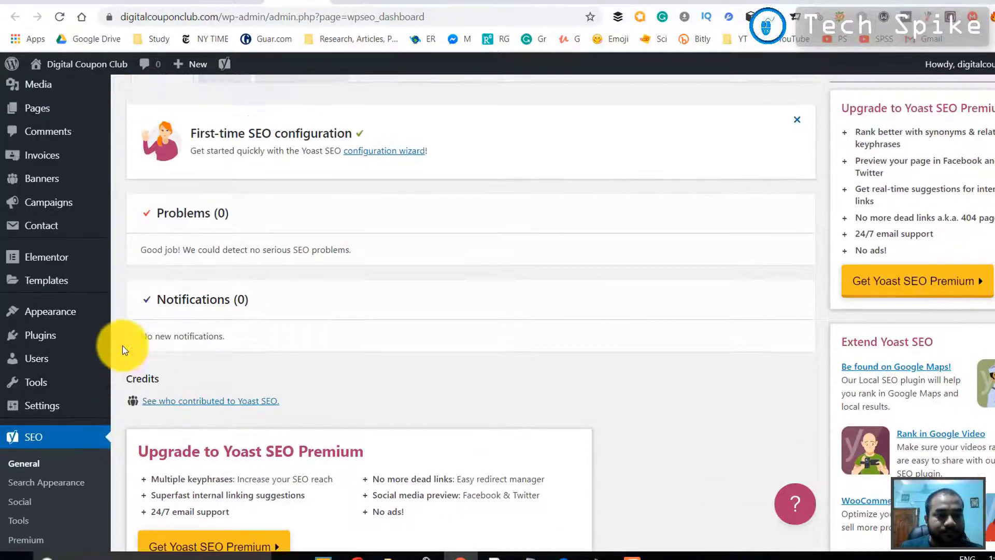
{"action": "scroll", "coordinate": [124, 337], "scroll_direction": "up", "scroll_amount": 2}
{"action": "left_click", "coordinate": [277, 164]}
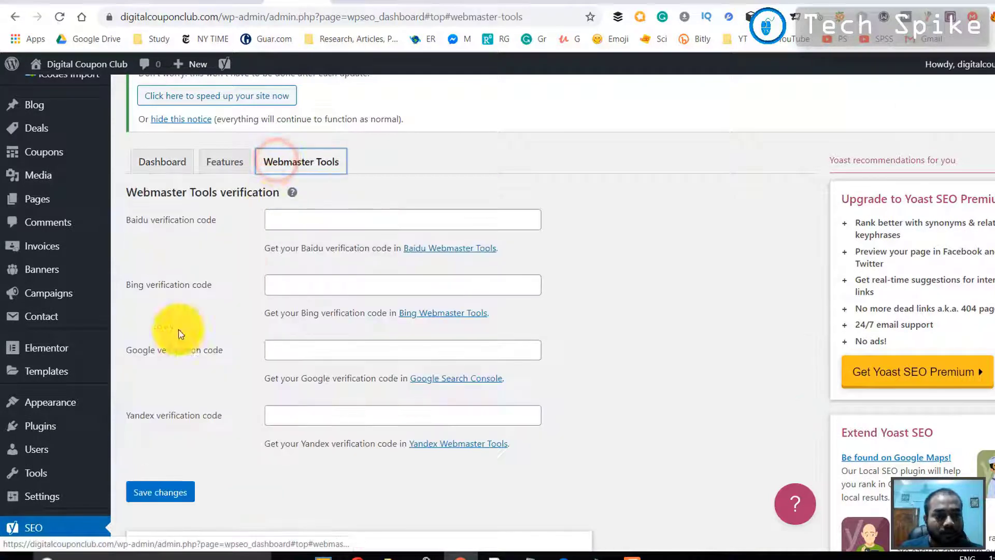
{"action": "left_click", "coordinate": [231, 348]}
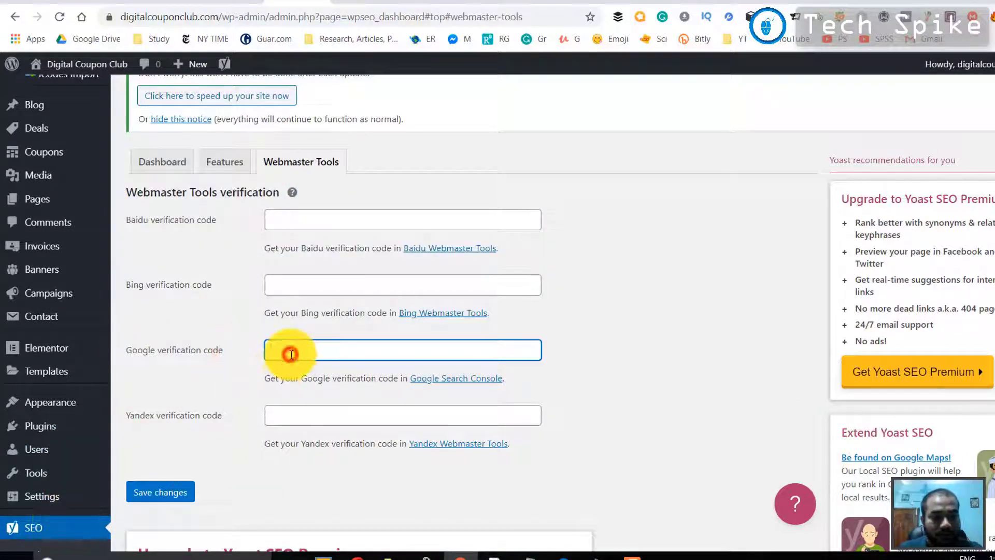
{"action": "key", "text": "ctrl+v"}
{"action": "scroll", "coordinate": [289, 356], "scroll_direction": "down", "scroll_amount": 3}
{"action": "left_click", "coordinate": [166, 358]}
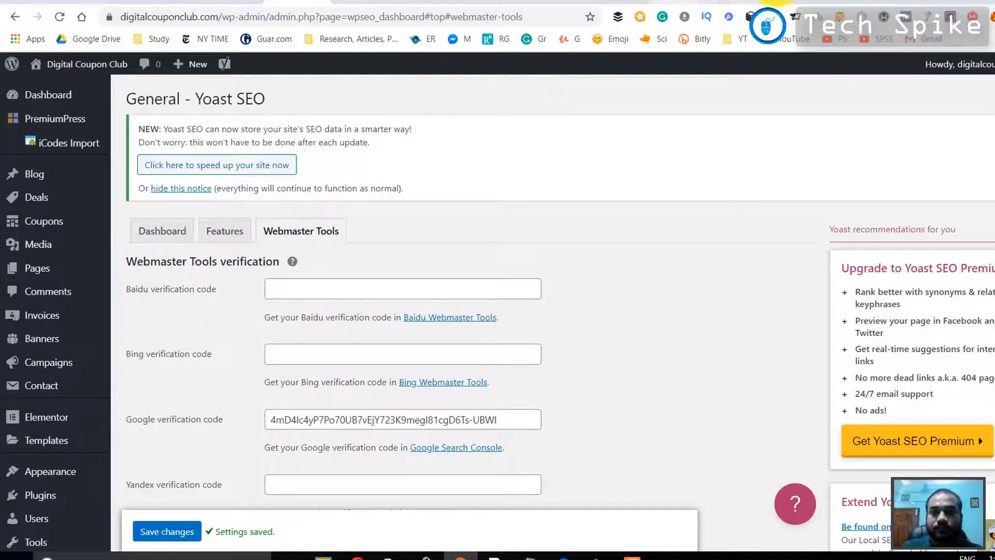
- Visit the website's About Us page and return to Google Analytics to check the tracking status
{"action": "left_click", "coordinate": [808, 2]}
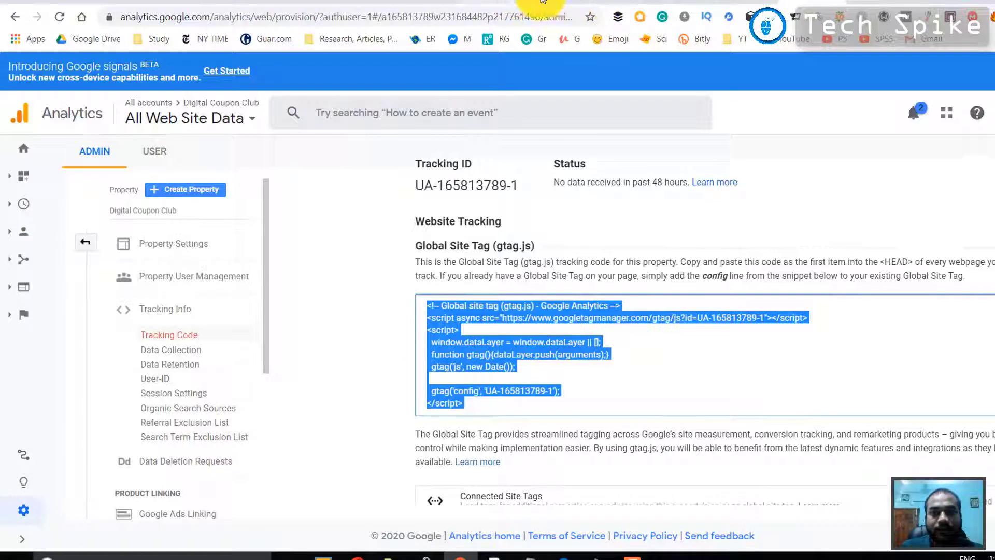
{"action": "left_click", "coordinate": [485, 3]}
{"action": "left_click", "coordinate": [669, 143]}
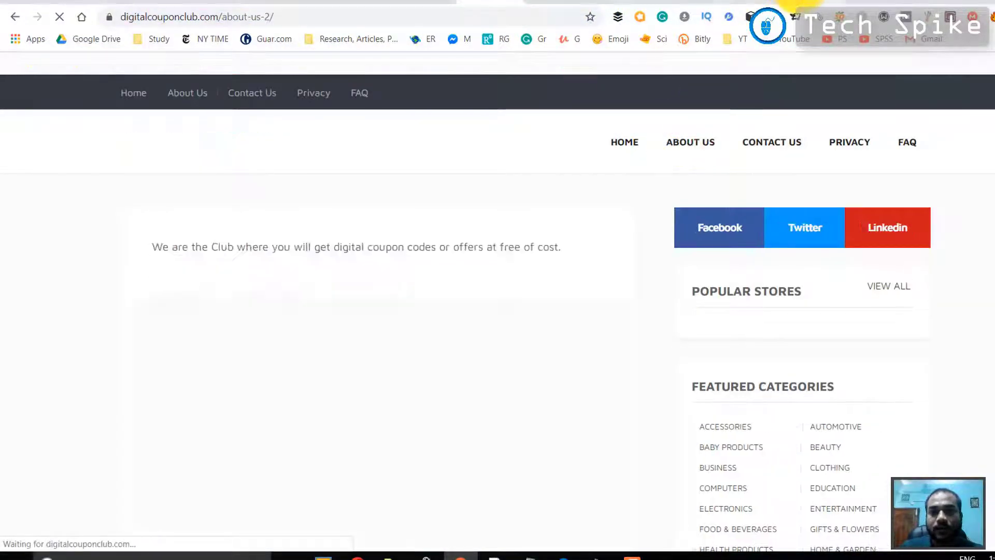
{"action": "left_click", "coordinate": [801, 3]}
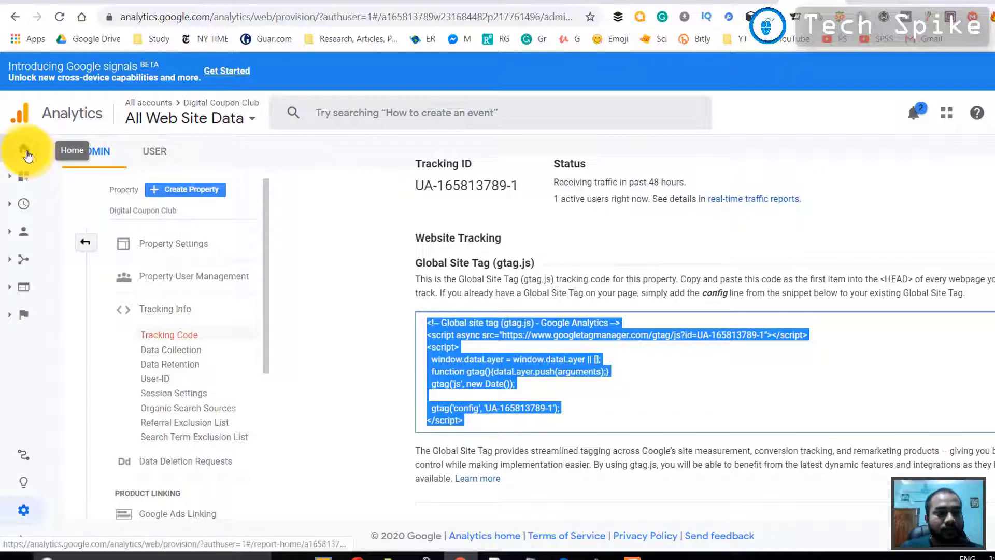
- Open Google Analytics Home, browse the About Us page once more, and check the active users overview
{"action": "left_click", "coordinate": [24, 154]}
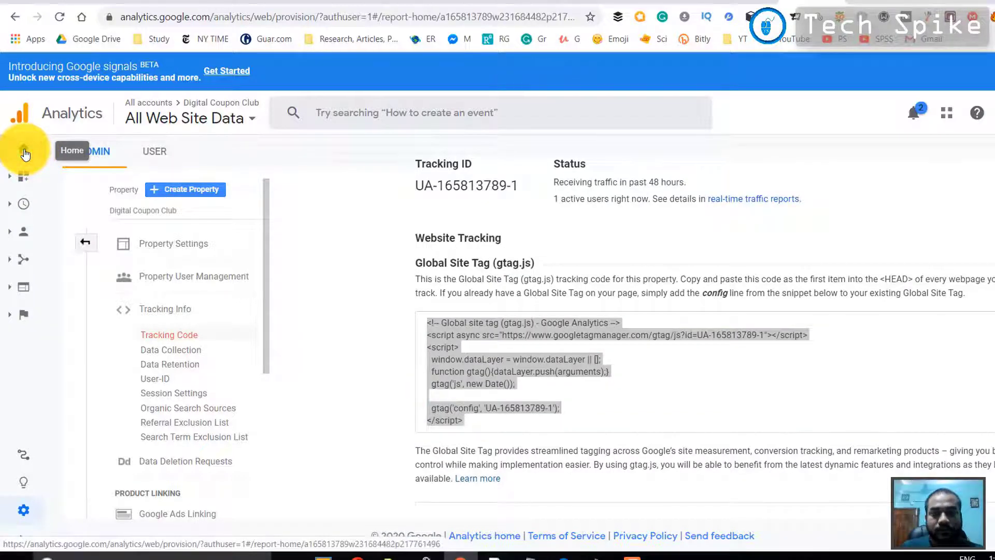
{"action": "left_click", "coordinate": [476, 2]}
{"action": "scroll", "coordinate": [513, 194], "scroll_direction": "down", "scroll_amount": 15}
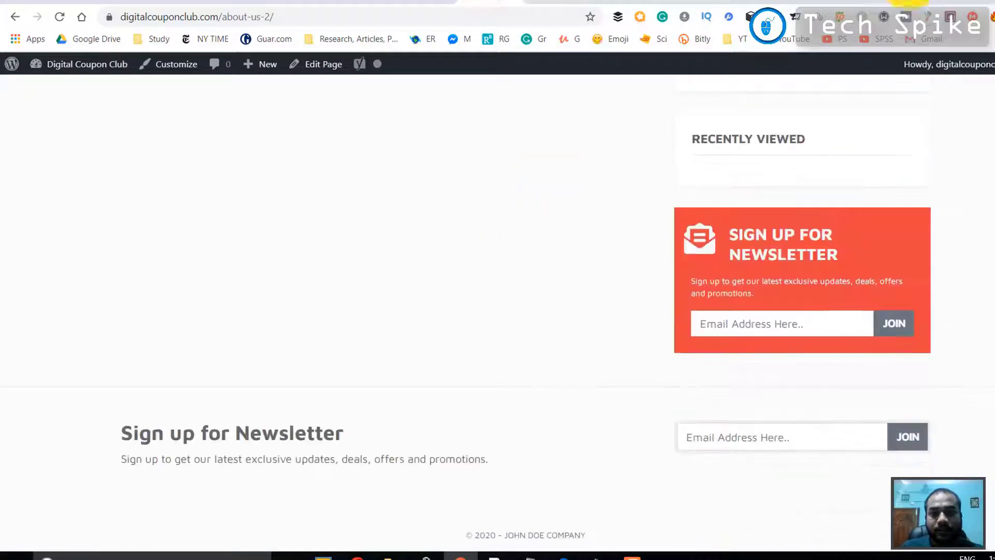
{"action": "left_click", "coordinate": [795, 2]}
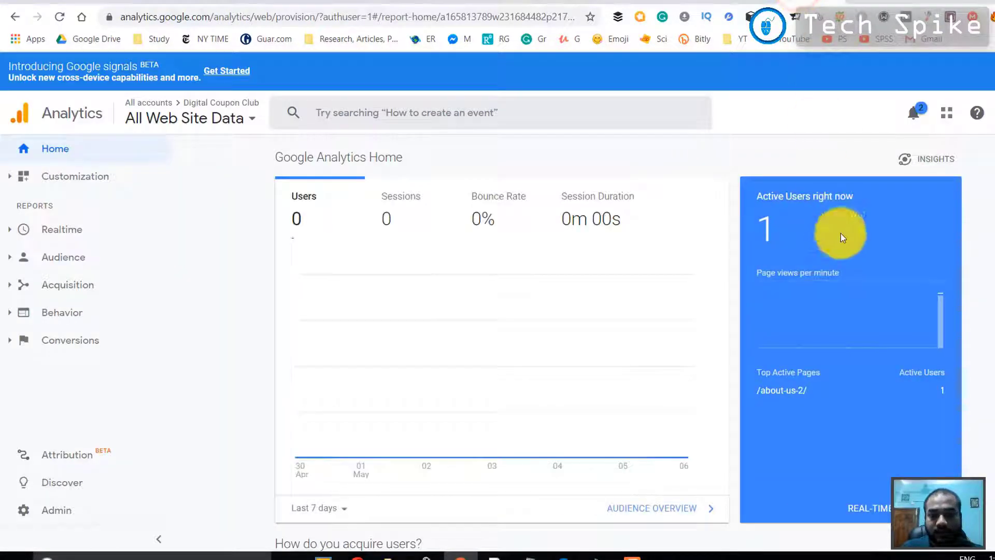
{"action": "left_click", "coordinate": [754, 192]}
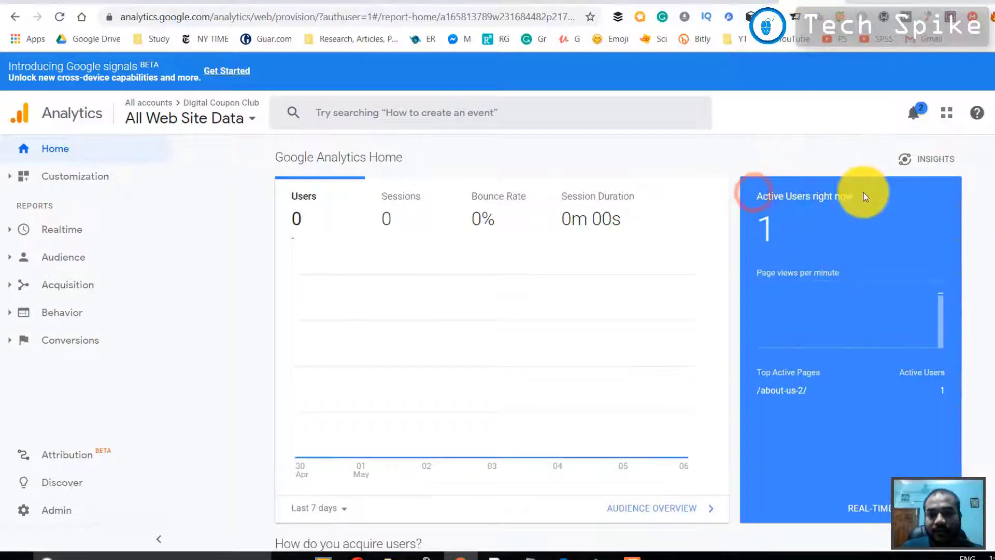
{"action": "scroll", "coordinate": [733, 256], "scroll_direction": "down", "scroll_amount": 5}
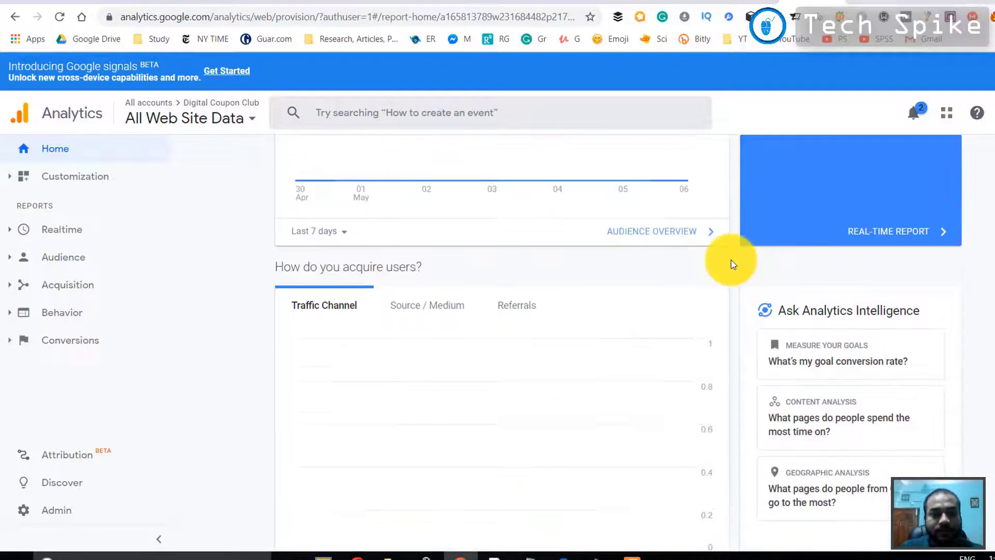
{"action": "scroll", "coordinate": [733, 265], "scroll_direction": "up", "scroll_amount": 4}
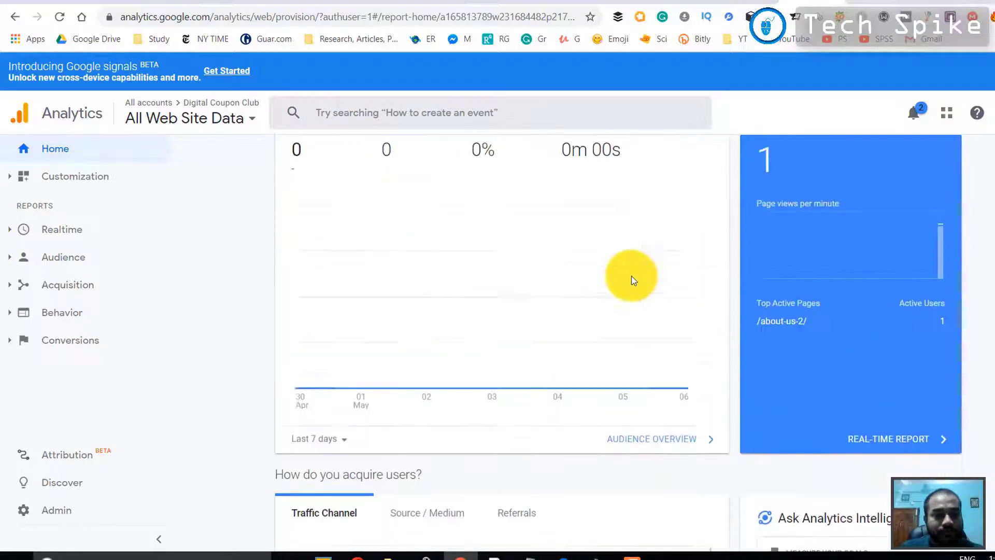
- Expand the Realtime and Audience report groups and look through the available reports and the Home overview
{"action": "left_click", "coordinate": [63, 233]}
{"action": "left_click", "coordinate": [71, 393]}
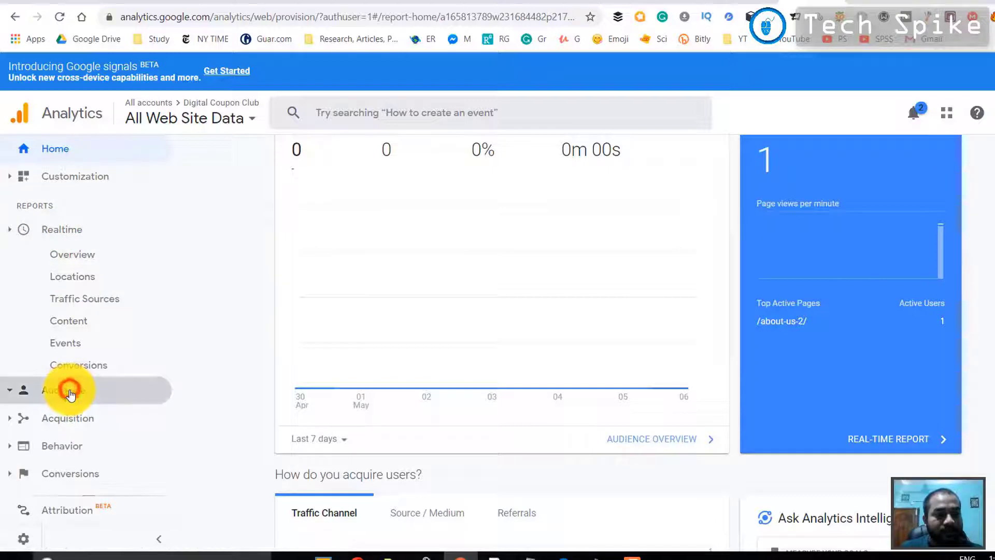
{"action": "scroll", "coordinate": [73, 407], "scroll_direction": "down", "scroll_amount": 4}
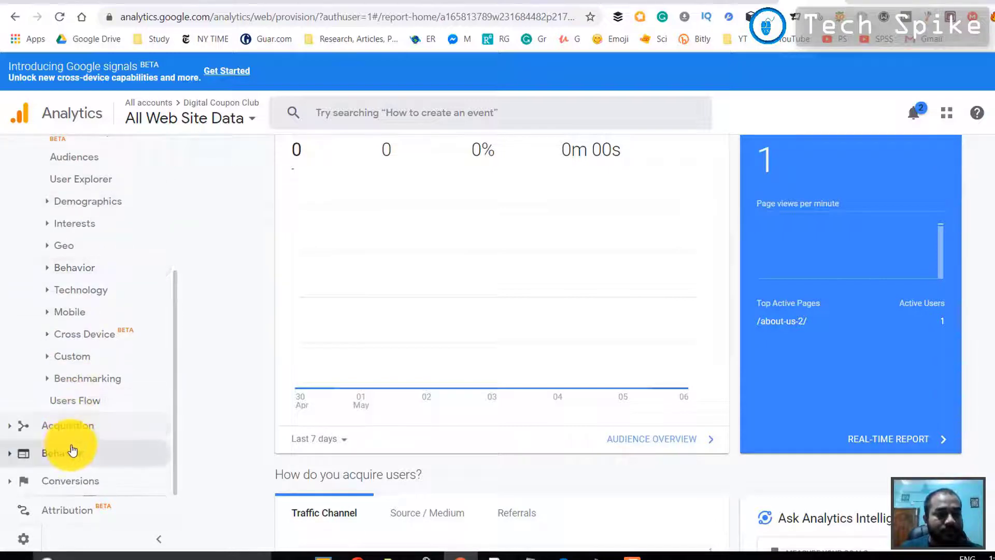
{"action": "scroll", "coordinate": [465, 291], "scroll_direction": "up", "scroll_amount": 1}
{"action": "scroll", "coordinate": [589, 300], "scroll_direction": "down", "scroll_amount": 5}
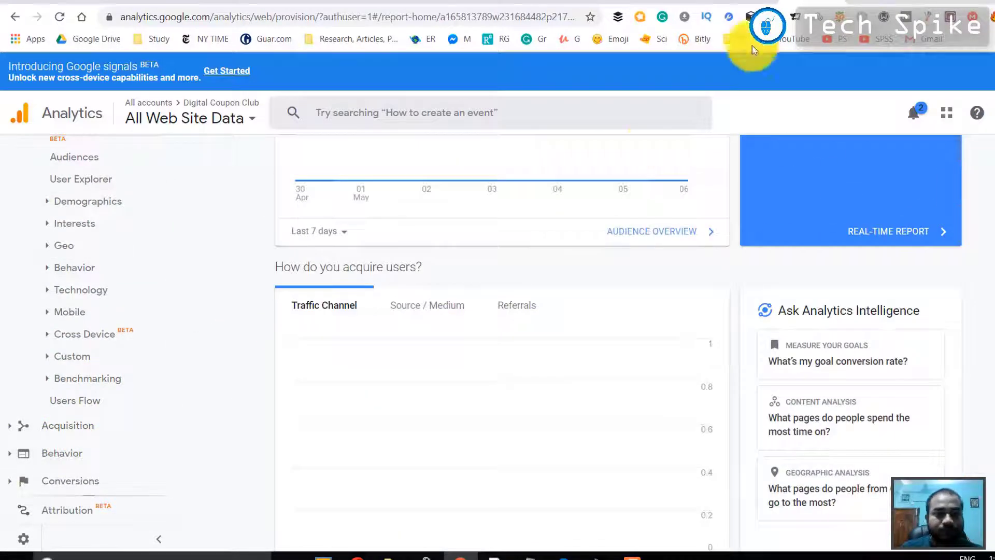
{"action": "scroll", "coordinate": [655, 166], "scroll_direction": "up", "scroll_amount": 5}
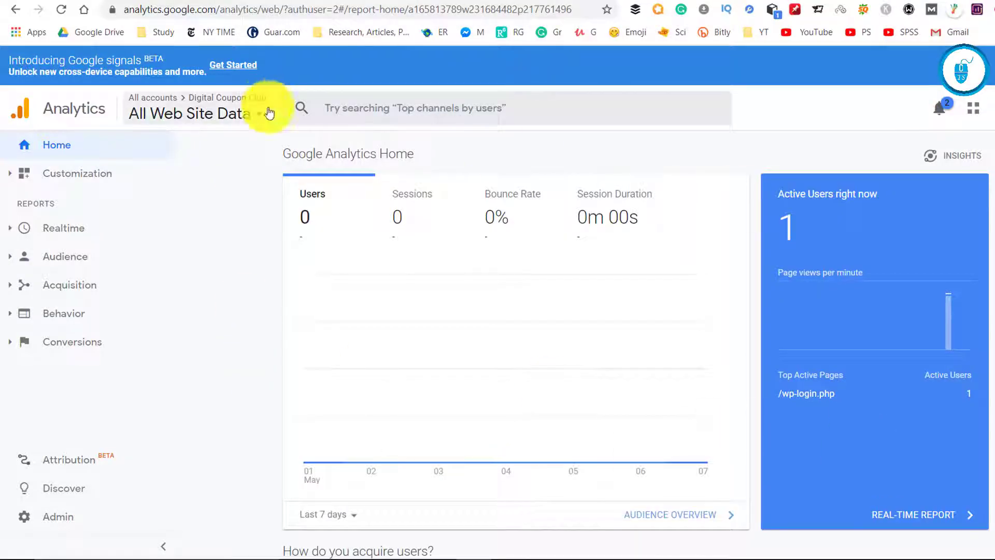
- Open the Search Console link settings from the Digital Coupon Club property's full list of linkable products in the Analytics administration
{"action": "left_click", "coordinate": [60, 517]}
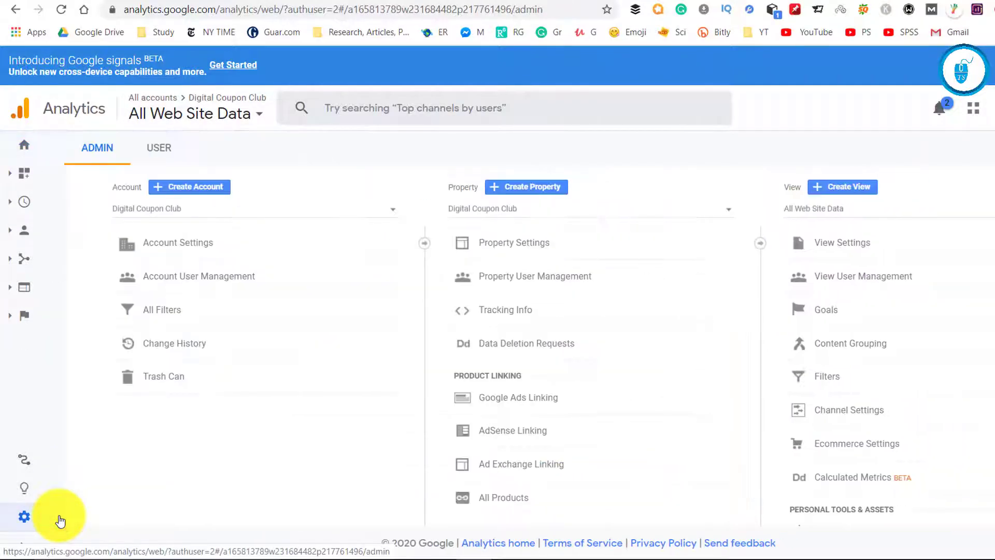
{"action": "scroll", "coordinate": [560, 408], "scroll_direction": "down", "scroll_amount": 2}
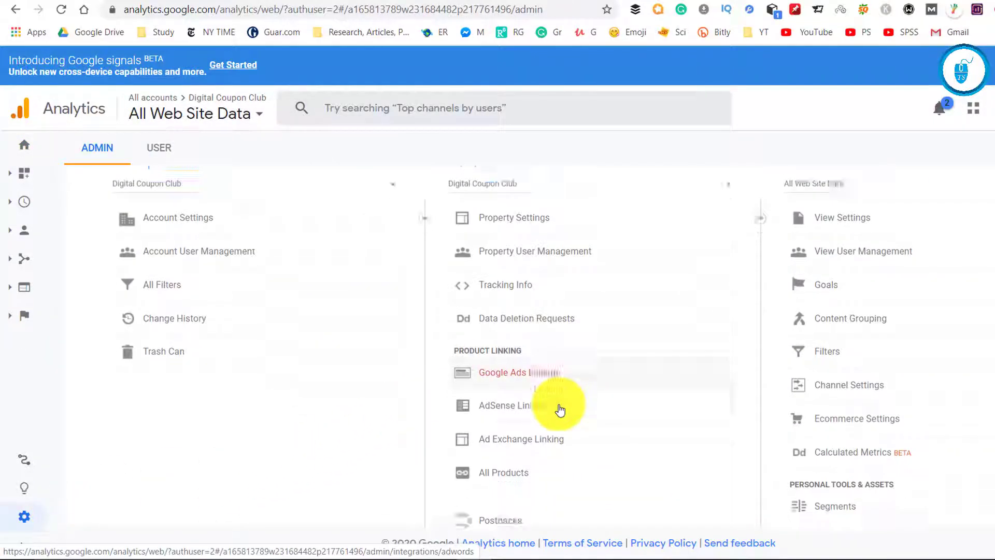
{"action": "left_click", "coordinate": [520, 428]}
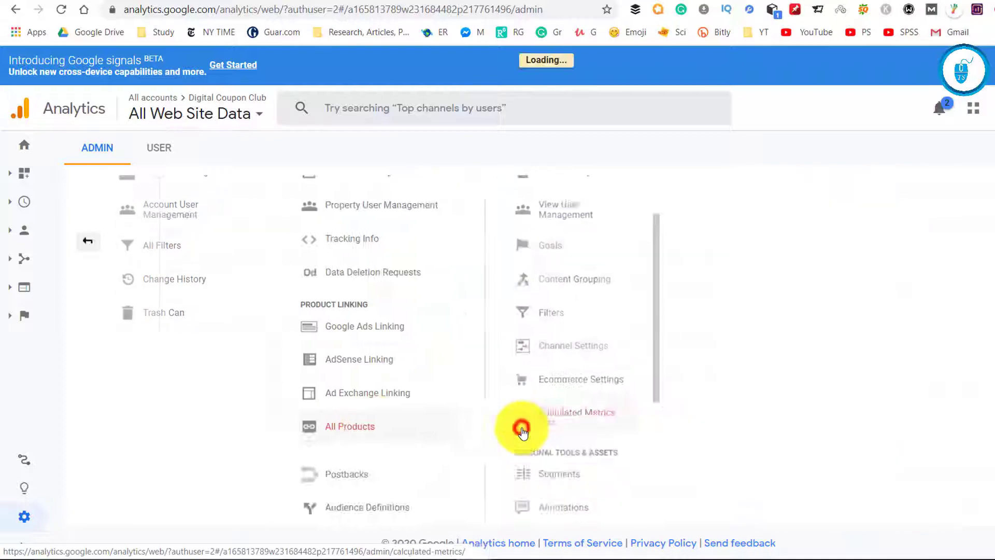
{"action": "scroll", "coordinate": [520, 430], "scroll_direction": "down", "scroll_amount": 15}
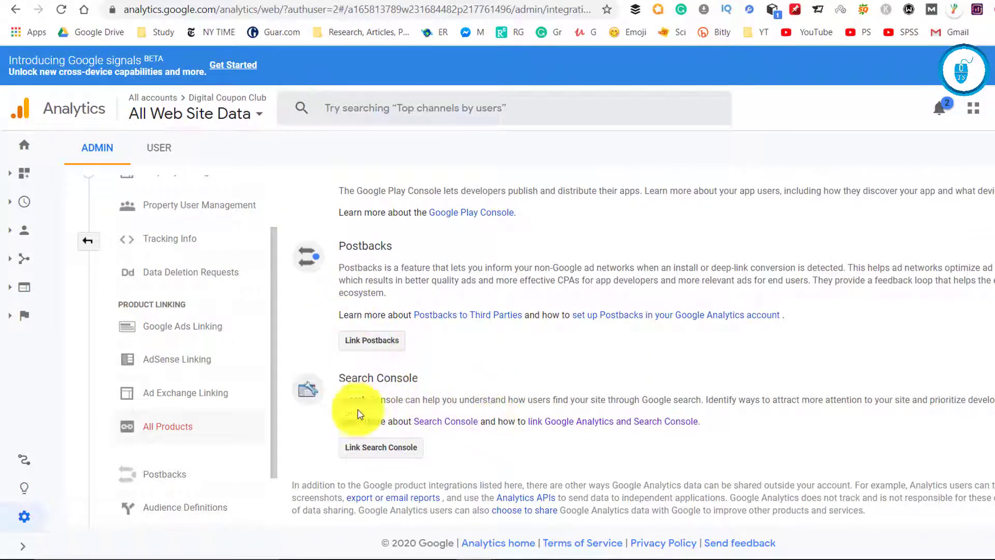
{"action": "left_click", "coordinate": [378, 456]}
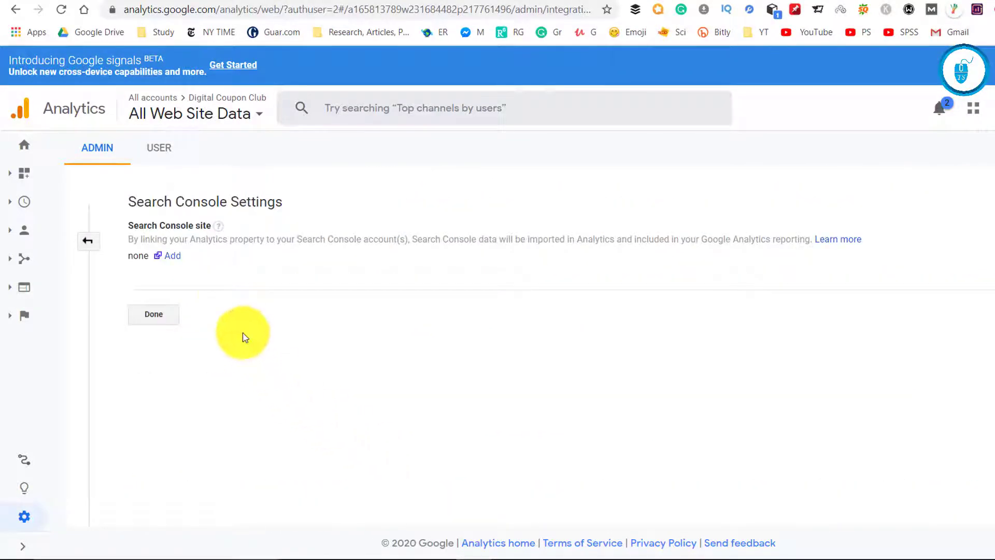
{"action": "left_click", "coordinate": [173, 256]}
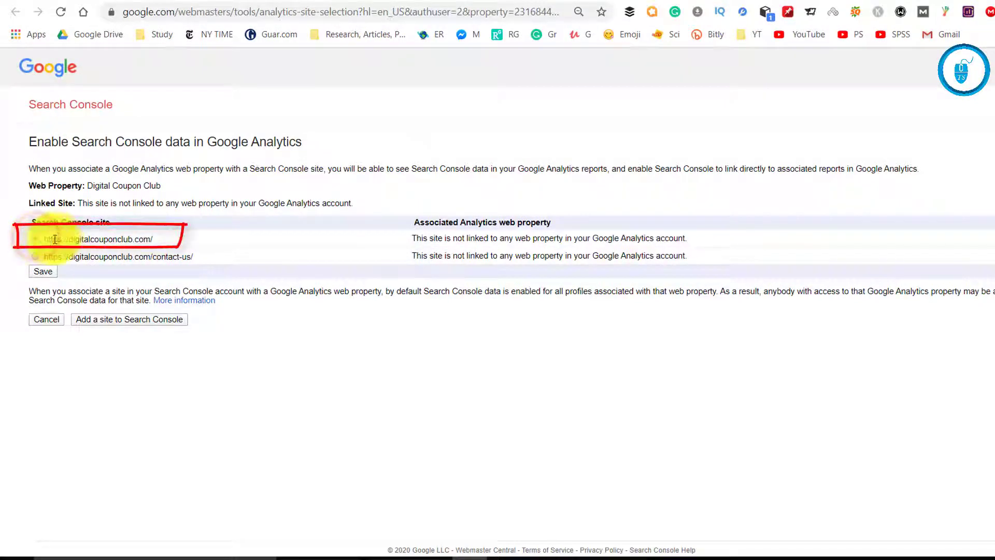
{"action": "left_click_drag", "start_coordinate": [45, 240], "coordinate": [158, 243]}
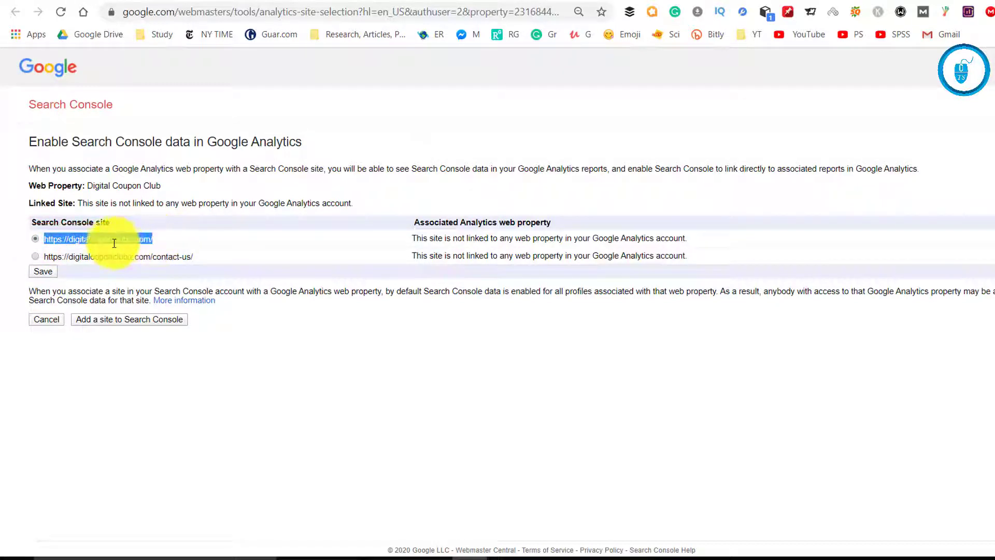
{"action": "left_click", "coordinate": [41, 271]}
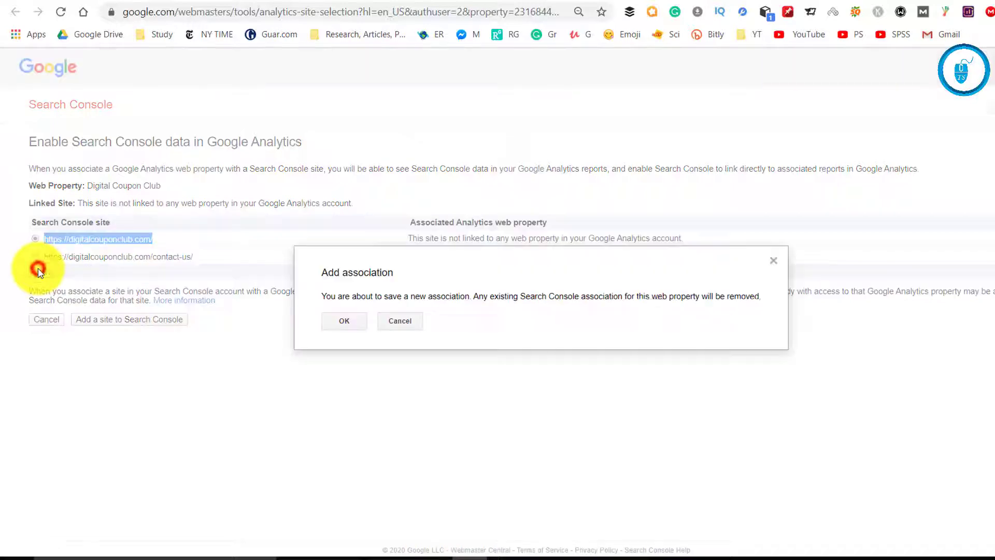
{"action": "left_click", "coordinate": [356, 322]}
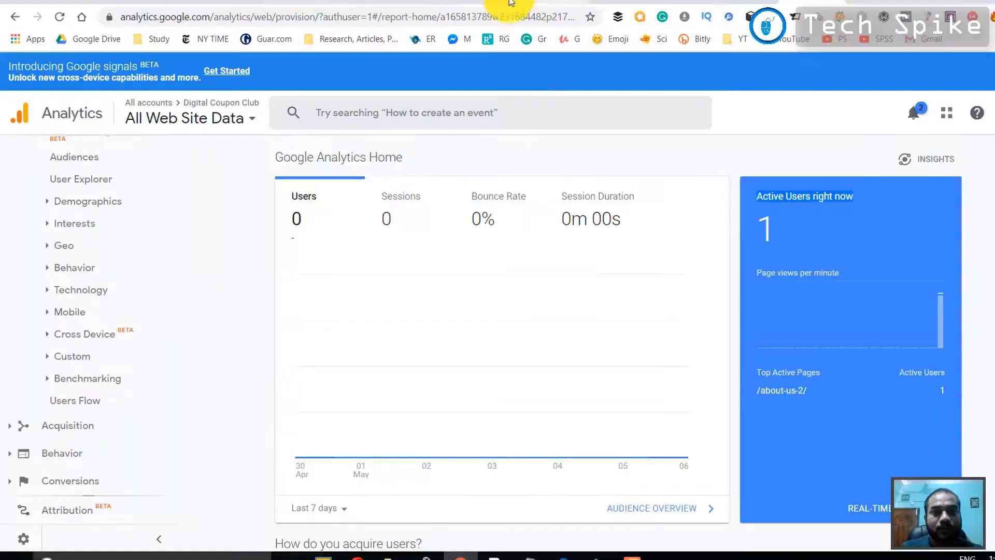
- Switch to the Digital Coupon Club website, open its home page and look over the content from header to footer
{"action": "left_click", "coordinate": [511, 3]}
{"action": "scroll", "coordinate": [369, 199], "scroll_direction": "up", "scroll_amount": 5}
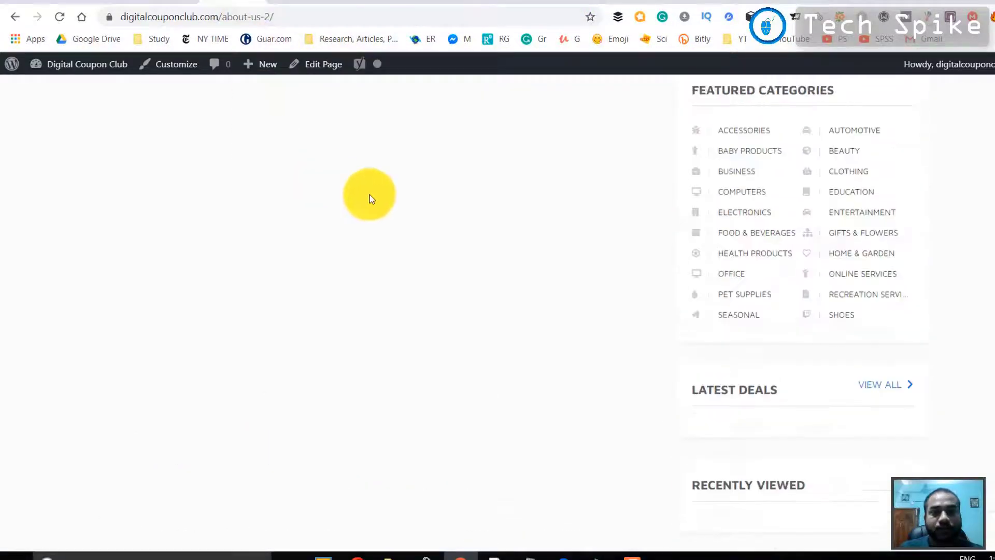
{"action": "scroll", "coordinate": [369, 195], "scroll_direction": "up", "scroll_amount": 6}
{"action": "left_click", "coordinate": [627, 145]}
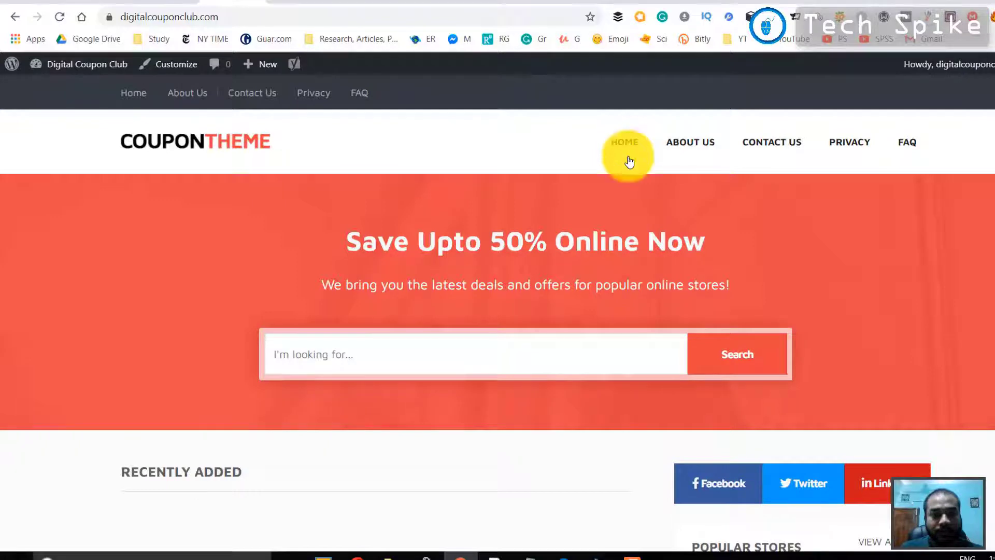
{"action": "scroll", "coordinate": [629, 176], "scroll_direction": "down", "scroll_amount": 8}
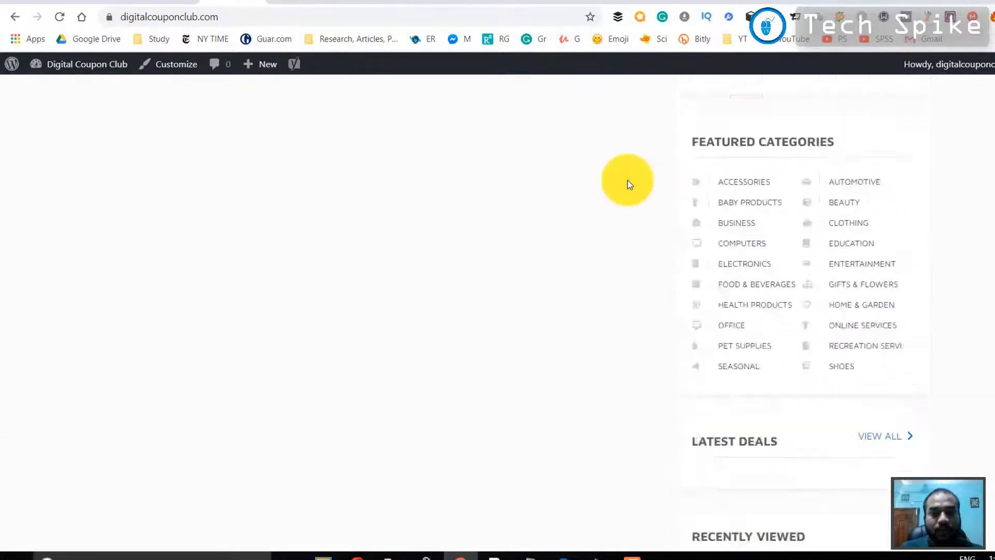
{"action": "scroll", "coordinate": [629, 184], "scroll_direction": "up", "scroll_amount": 10}
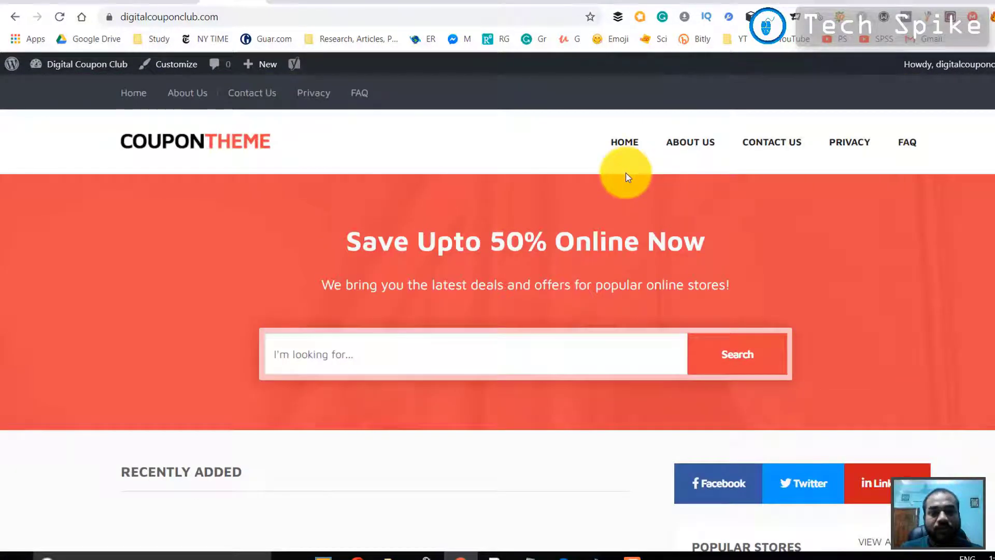
{"action": "scroll", "coordinate": [617, 182], "scroll_direction": "down", "scroll_amount": 8}
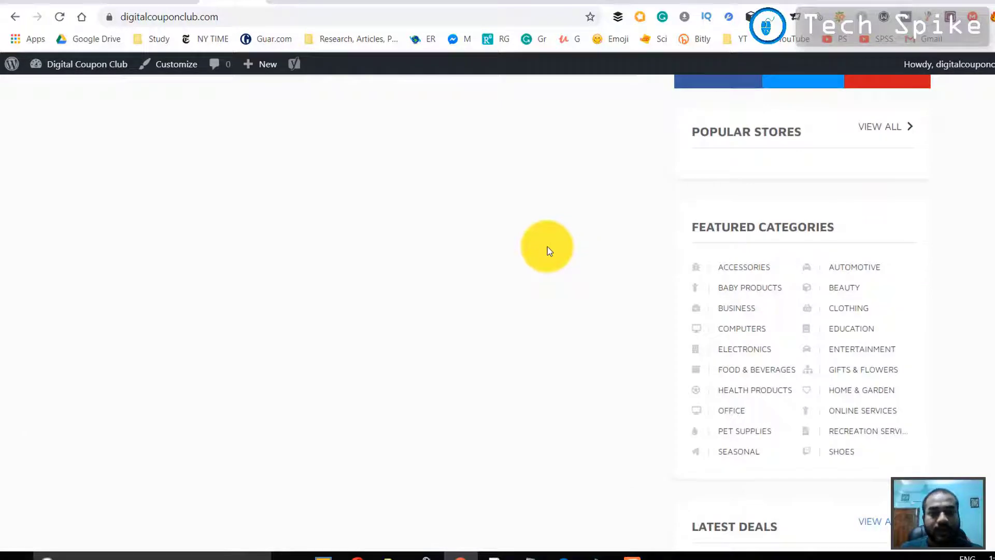
{"action": "scroll", "coordinate": [548, 246], "scroll_direction": "up", "scroll_amount": 5}
{"action": "scroll", "coordinate": [549, 251], "scroll_direction": "down", "scroll_amount": 13}
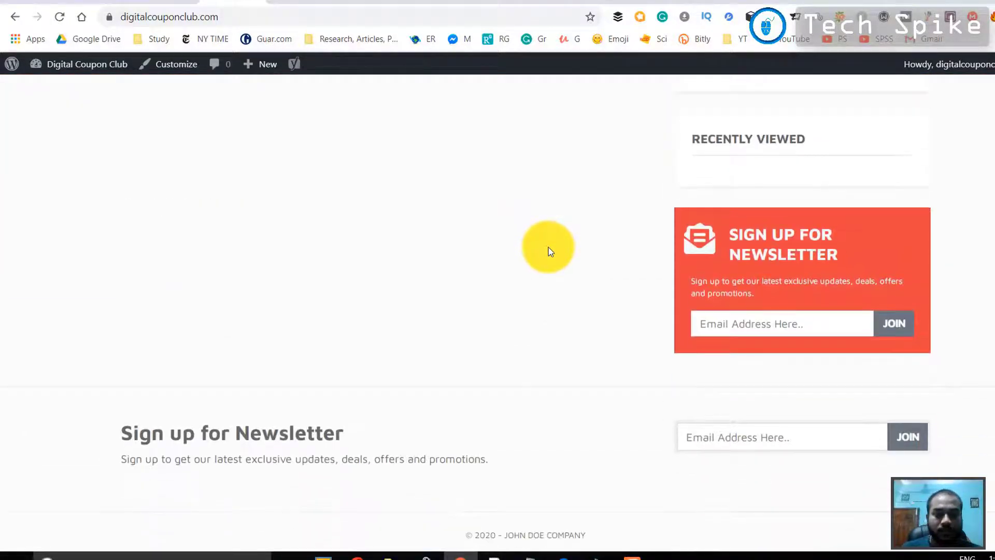
{"action": "scroll", "coordinate": [548, 247], "scroll_direction": "up", "scroll_amount": 15}
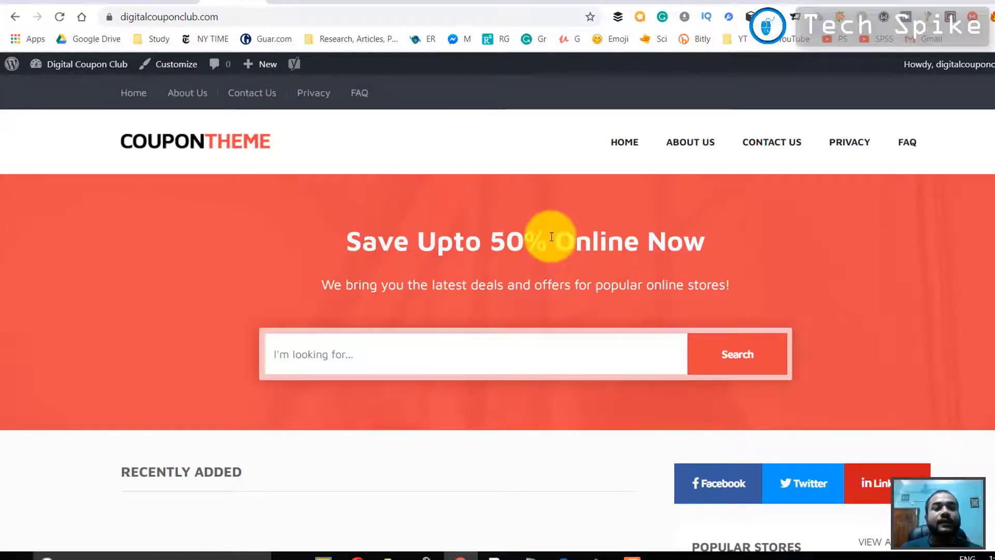